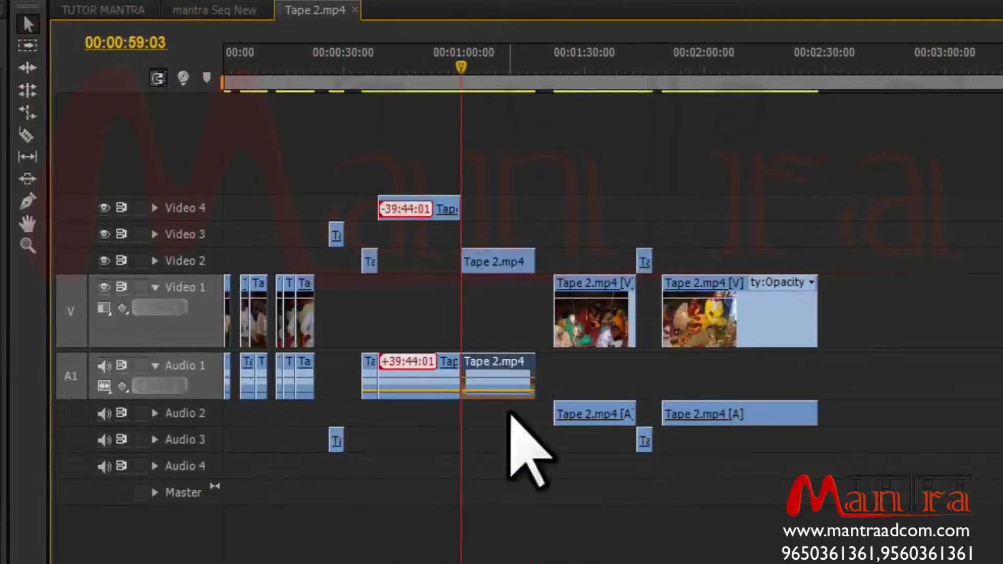
Delete only the Video 2 clip starting at 00:00:59:03, and undo the deletion.
{"action": "key", "text": "ctrl+z"}
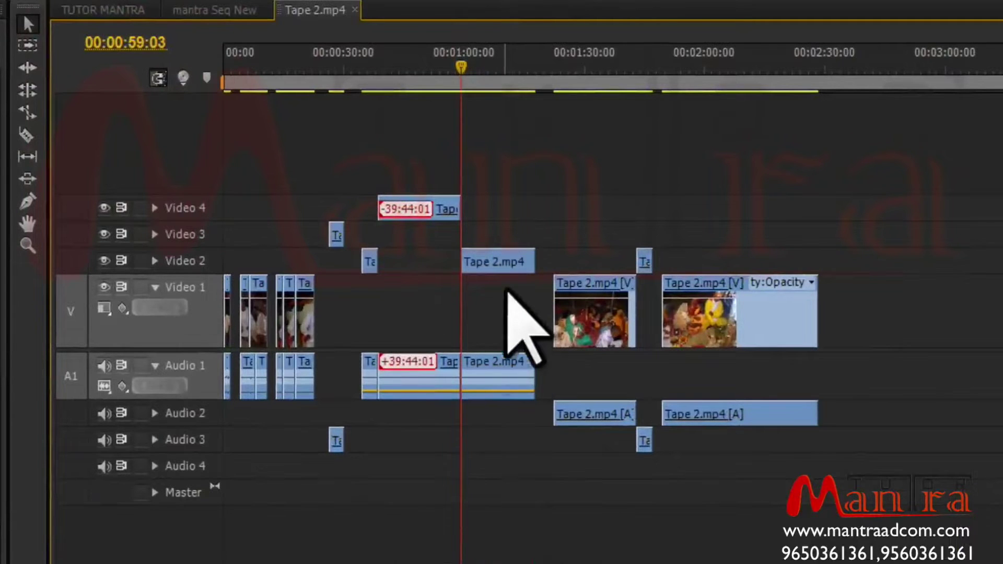
{"action": "left_click", "coordinate": [506, 264]}
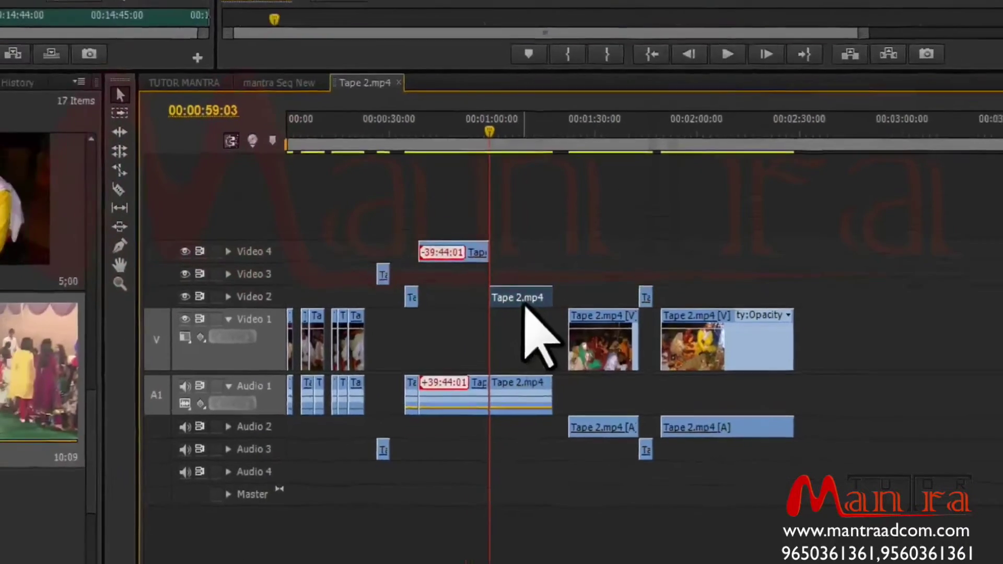
{"action": "key", "text": "Delete"}
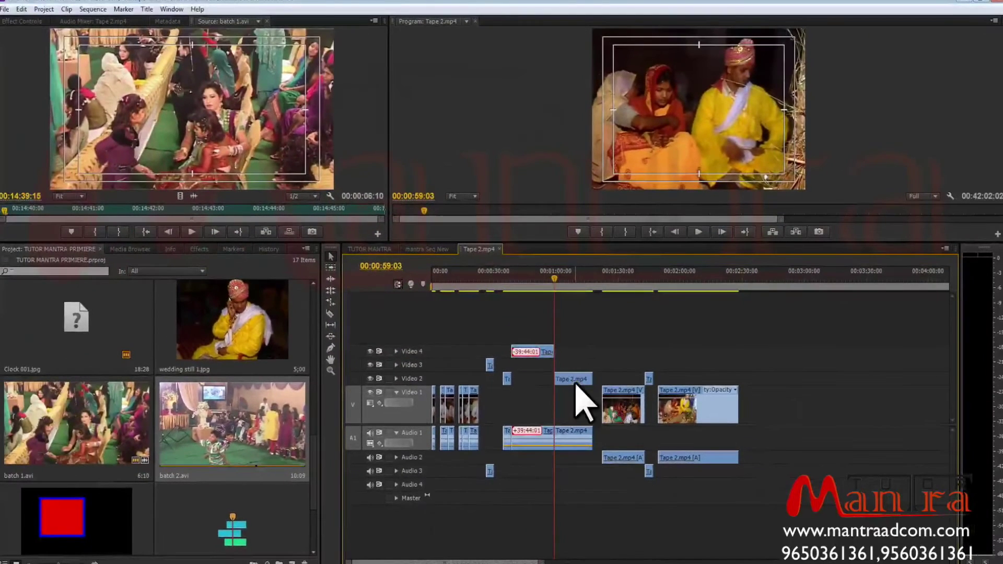
{"action": "key", "text": "ctrl+z"}
Clear the Video 2 clip after the playhead and delete the separate Audio 1 clip beneath it, undoing both deletions.
{"action": "left_click", "coordinate": [21, 9]}
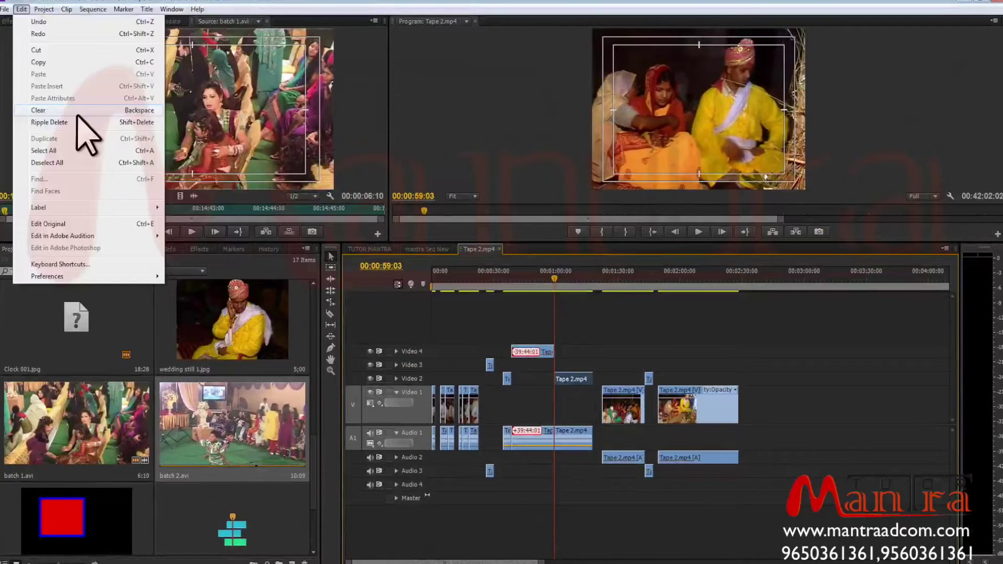
{"action": "left_click", "coordinate": [77, 111]}
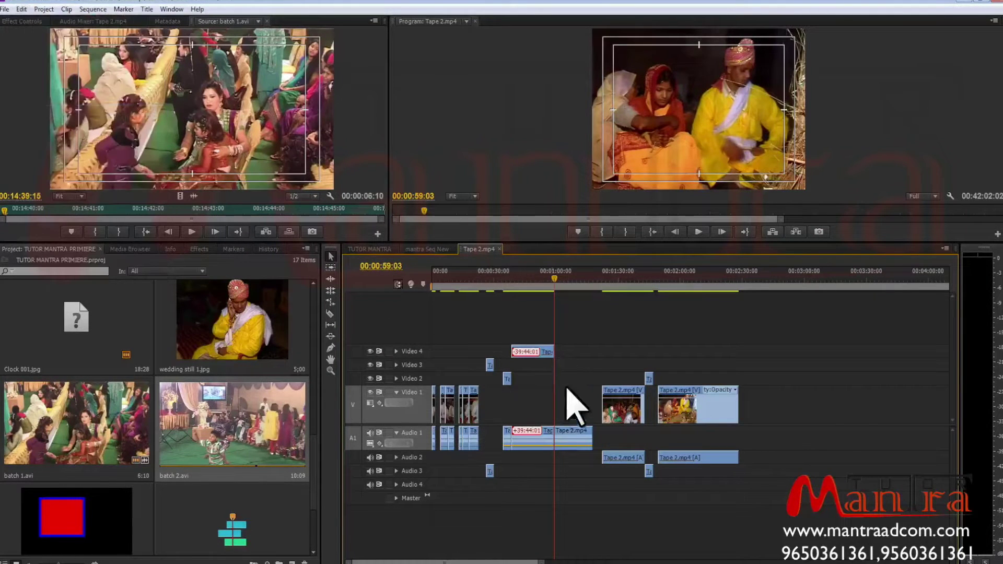
{"action": "left_click", "coordinate": [575, 440]}
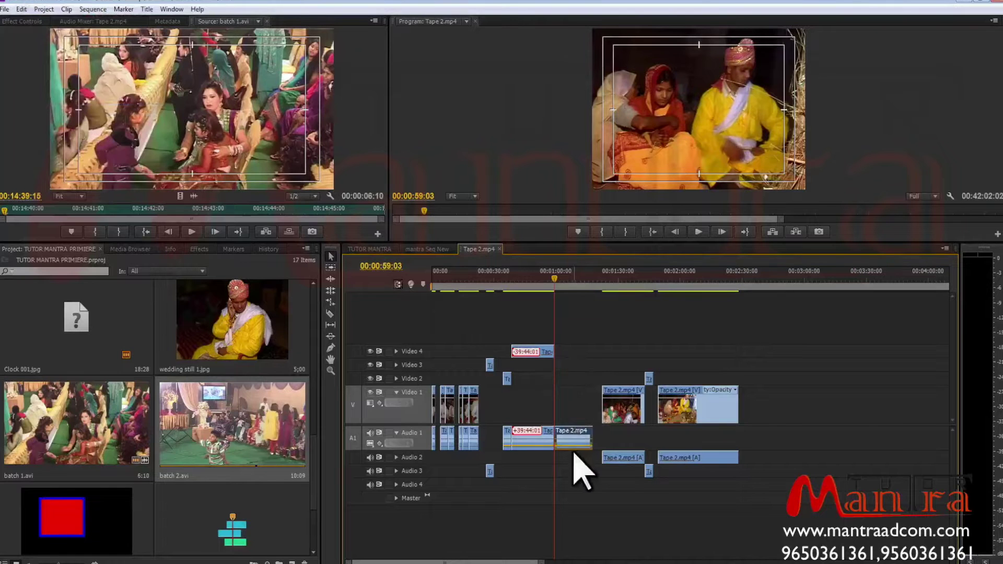
{"action": "key", "text": "Delete"}
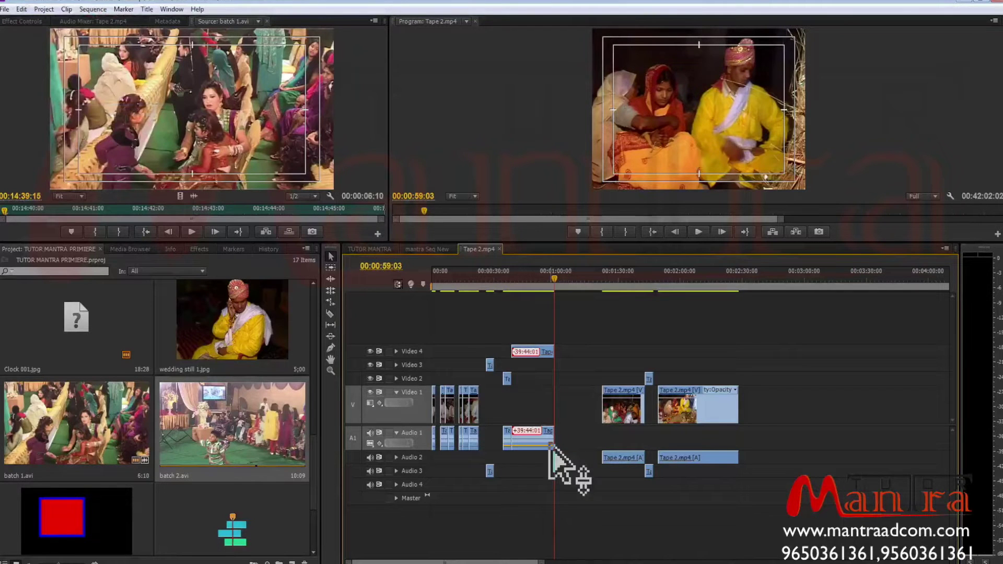
{"action": "key", "text": "ctrl+z"}
{"action": "key", "text": "ctrl+z"}
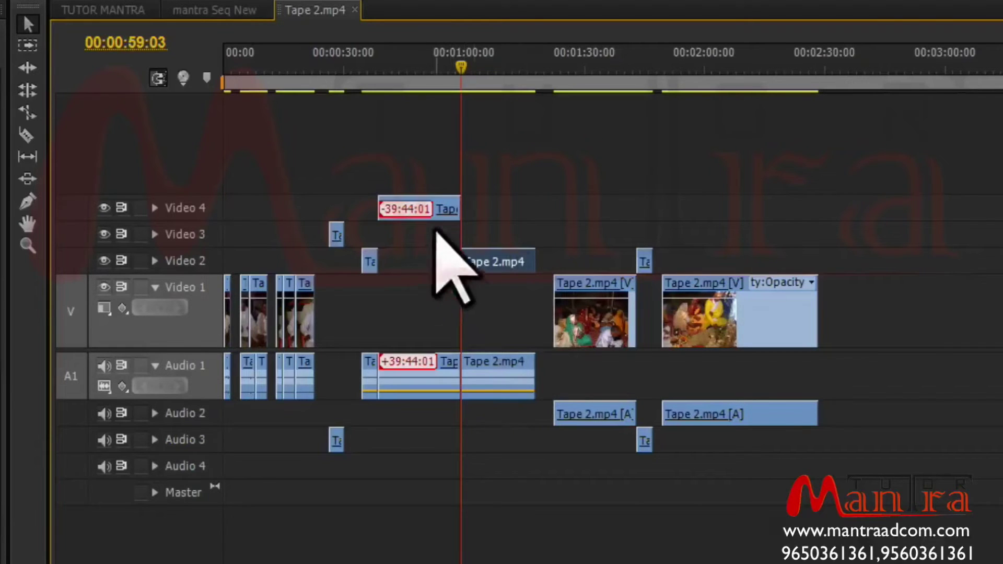
Delete the linked Video 4 clip and the short clip on Video 2 near 00:01:45:00, undoing both deletions.
{"action": "left_click", "coordinate": [434, 212]}
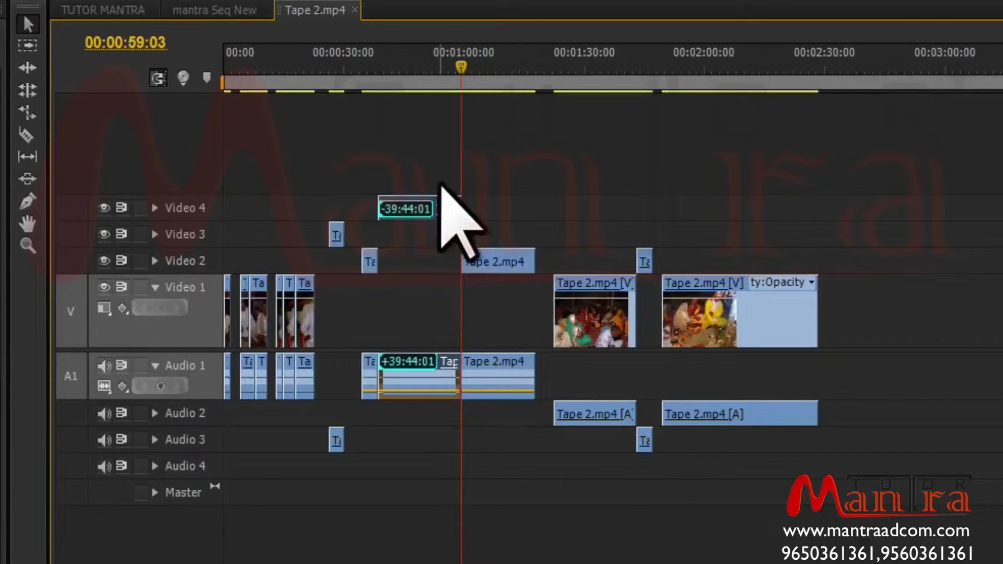
{"action": "key", "text": "Delete"}
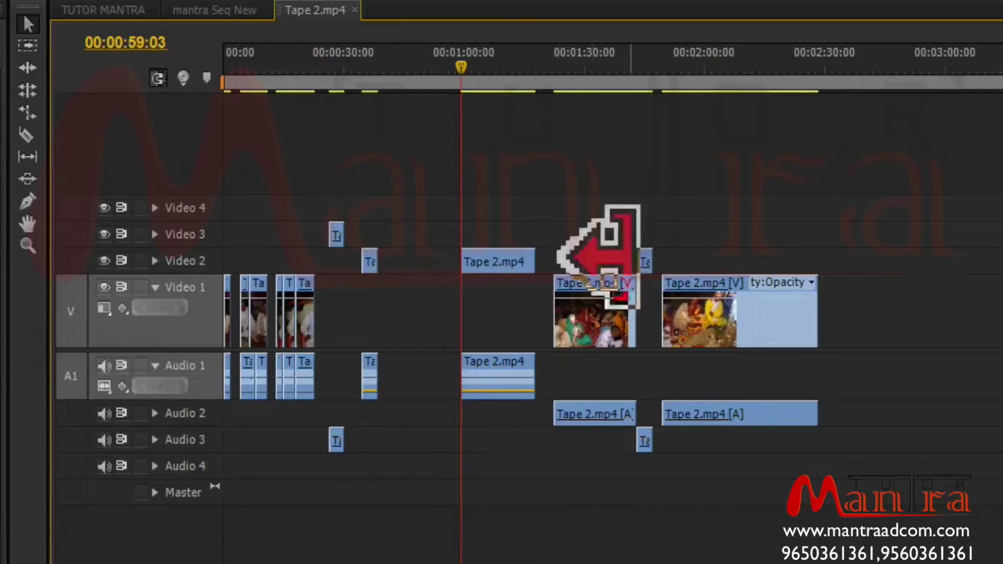
{"action": "key", "text": "Delete"}
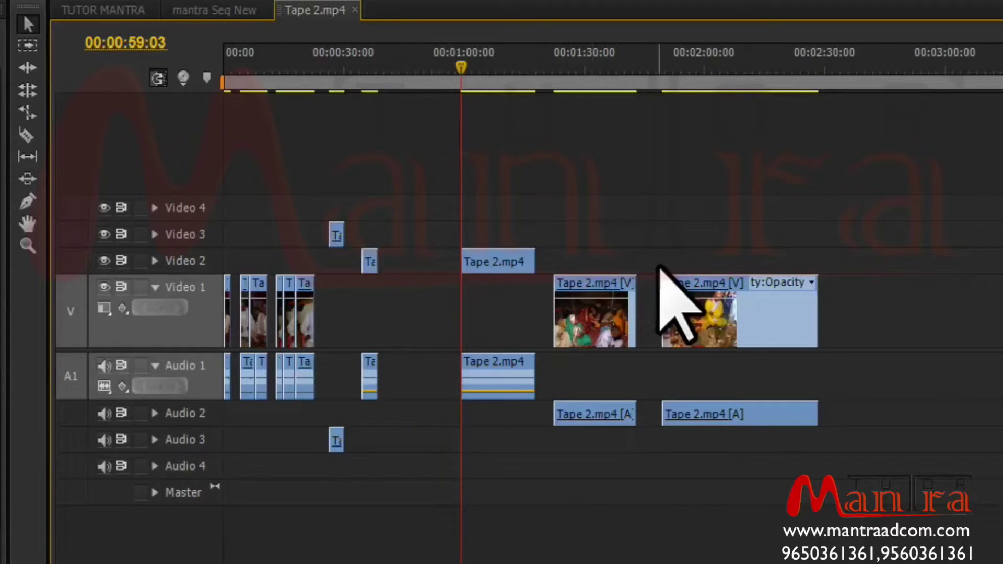
{"action": "key", "text": "ctrl+z"}
{"action": "key", "text": "ctrl+z"}
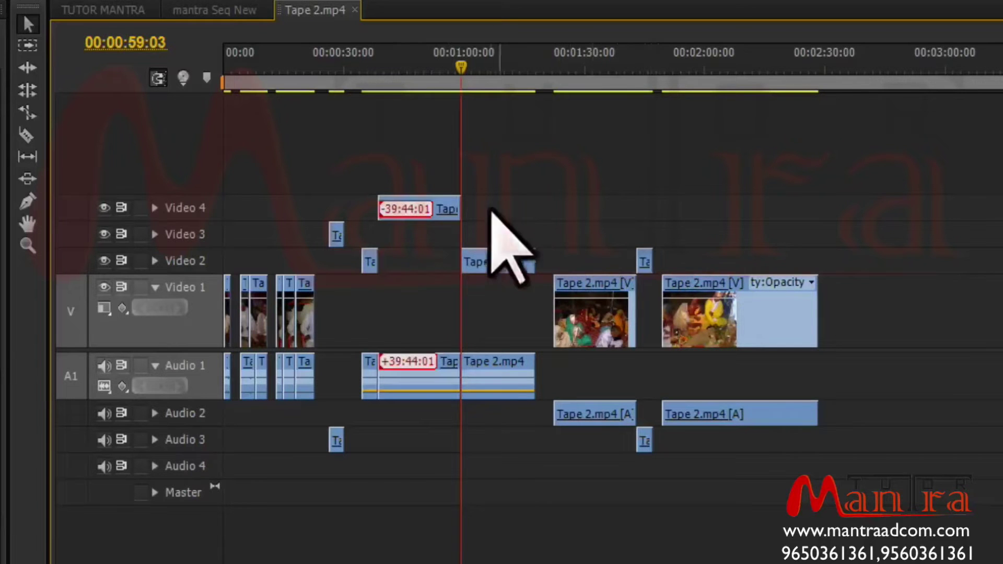
With the playhead at 00:00:43:21, ripple delete the linked Video 4 and Audio 1 clip twice, undoing it each time.
{"action": "left_click", "coordinate": [402, 55]}
{"action": "left_click_drag", "start_coordinate": [431, 147], "coordinate": [418, 384]}
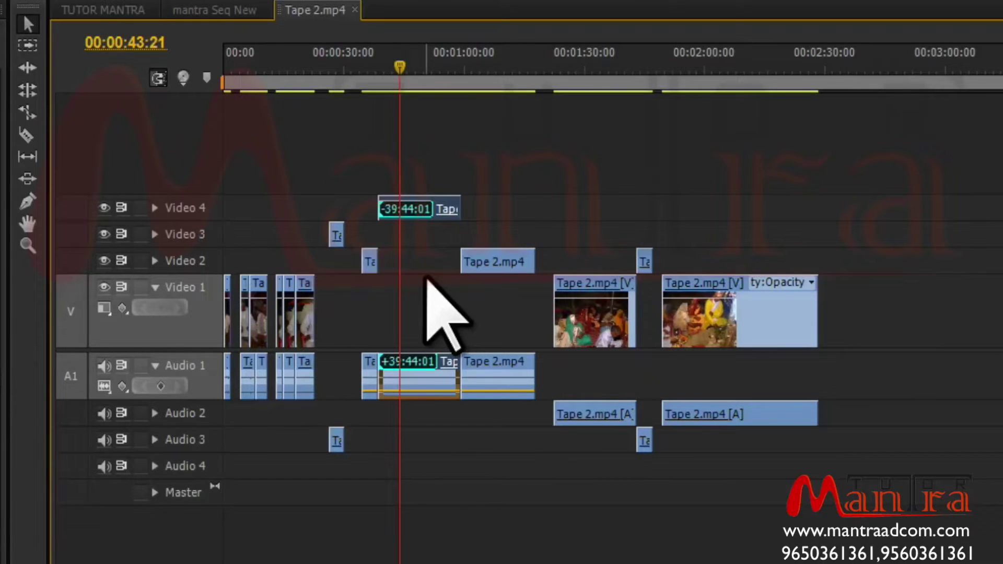
{"action": "key", "text": "shift+Delete"}
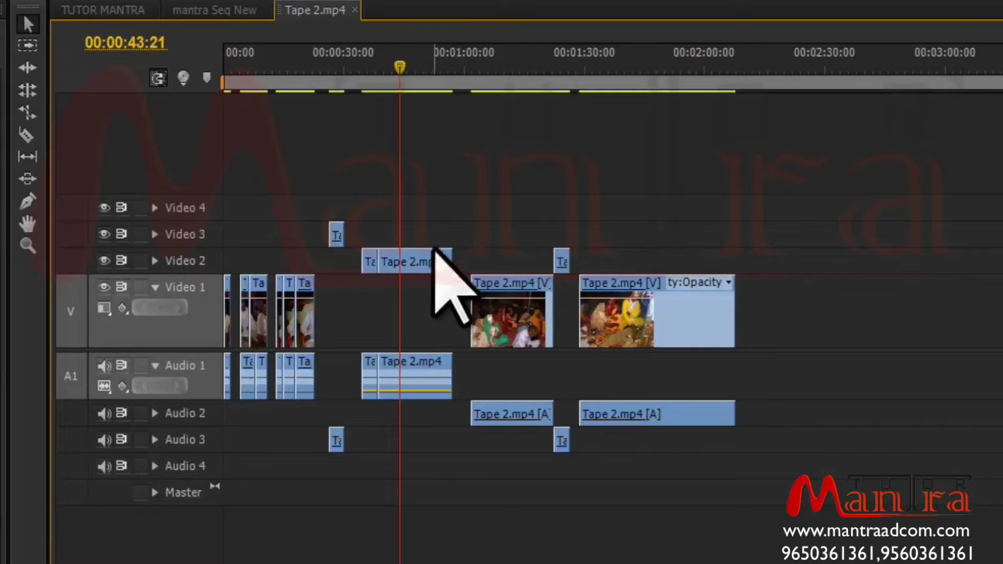
{"action": "key", "text": "ctrl+z"}
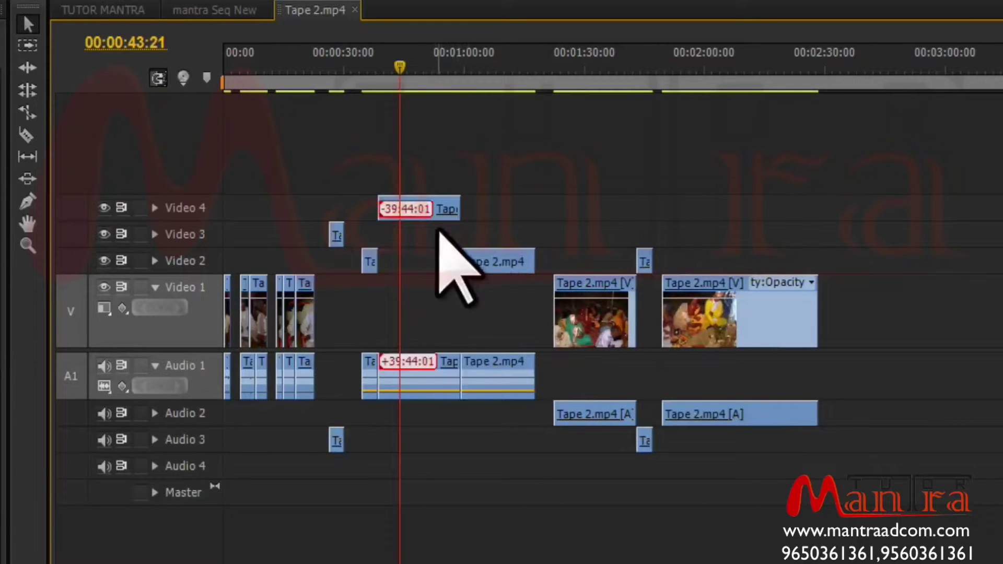
{"action": "left_click_drag", "start_coordinate": [430, 168], "coordinate": [429, 410]}
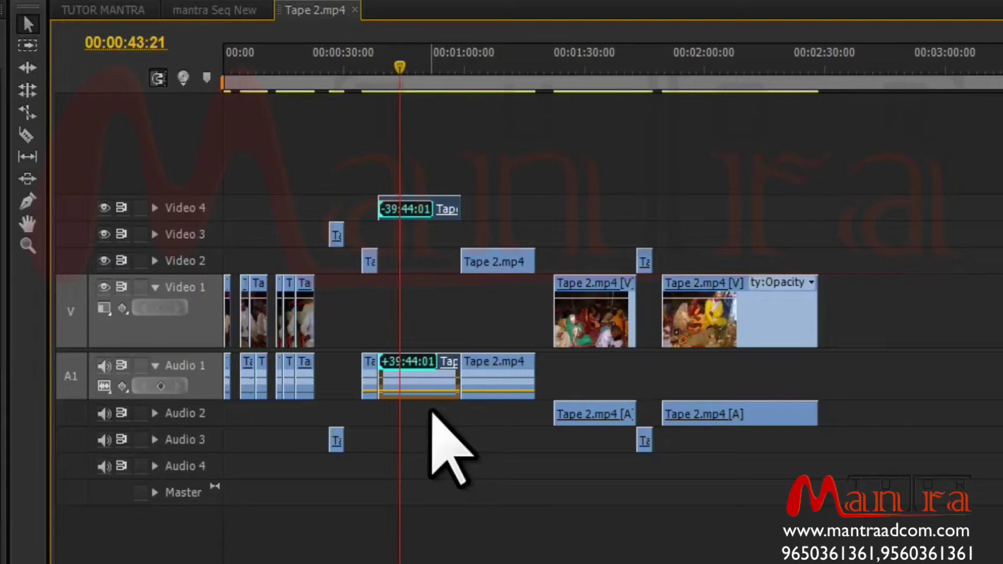
{"action": "key", "text": "shift+Delete"}
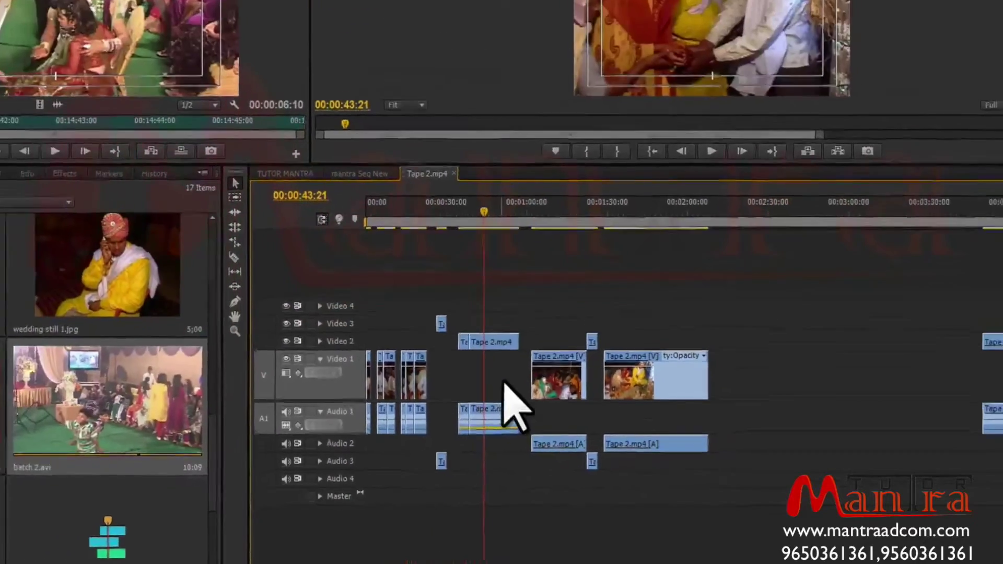
{"action": "key", "text": "ctrl+z"}
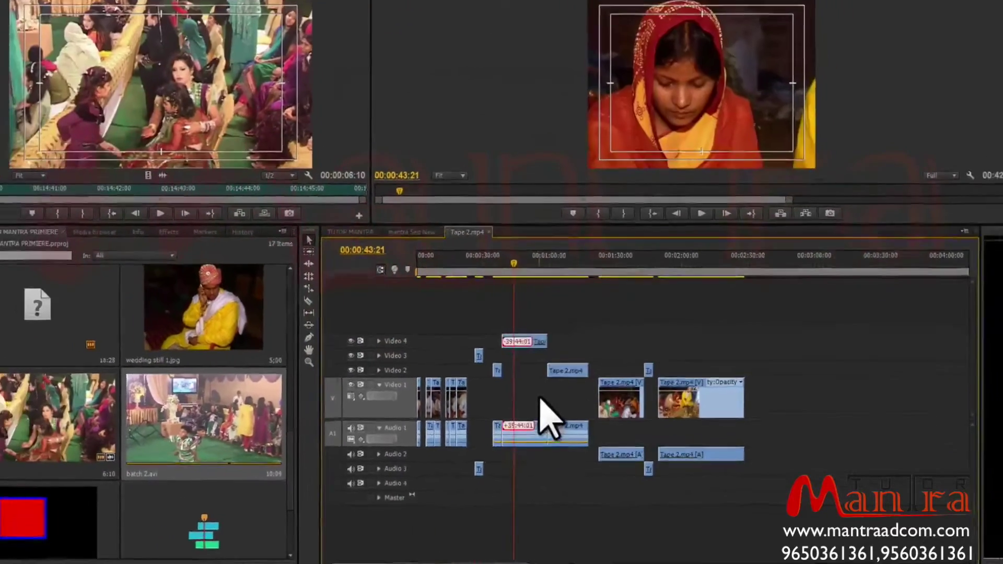
Ripple delete the out-of-sync clip on Video 4 together with its linked Audio 1 part.
{"action": "left_click", "coordinate": [536, 352]}
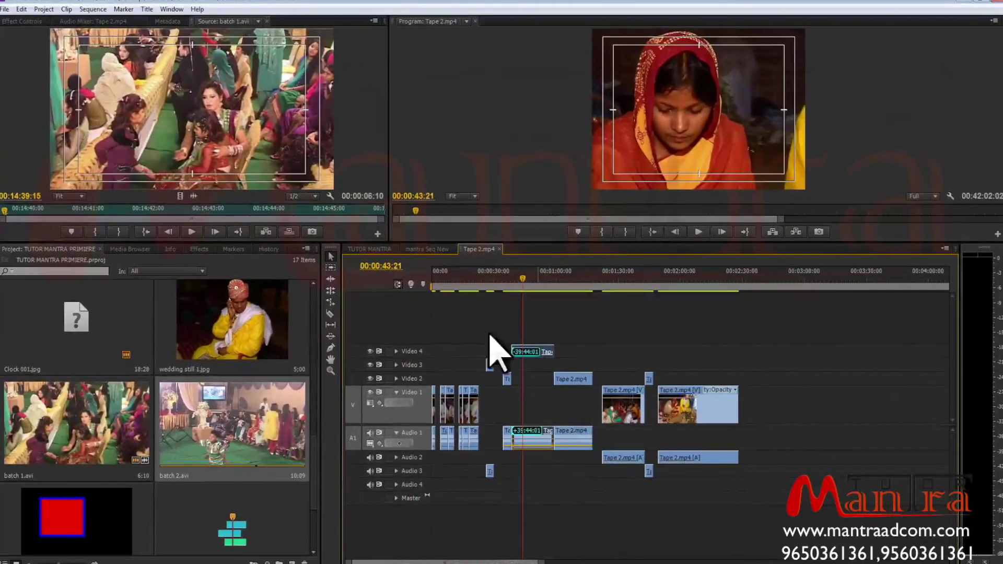
{"action": "left_click", "coordinate": [22, 9]}
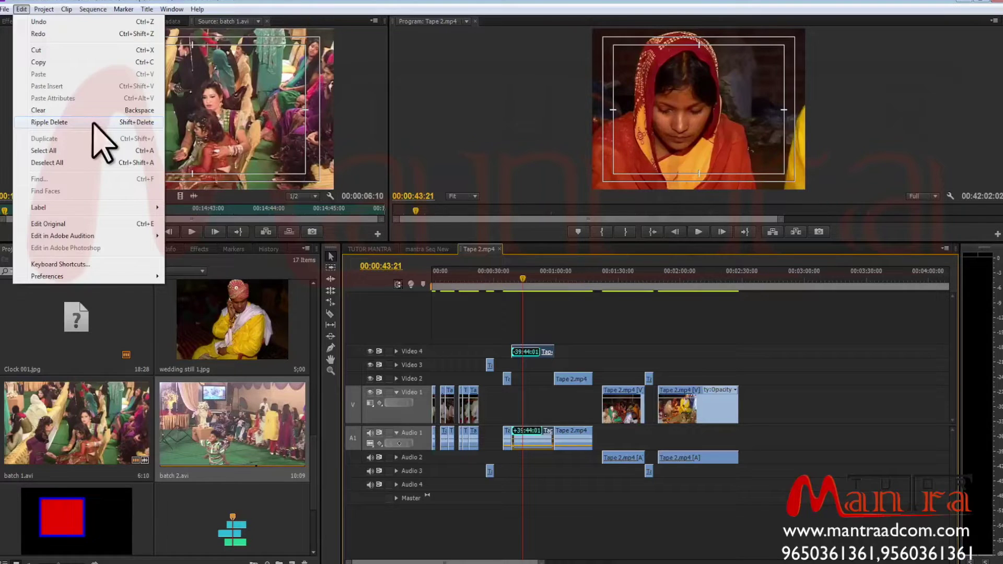
{"action": "left_click", "coordinate": [94, 122]}
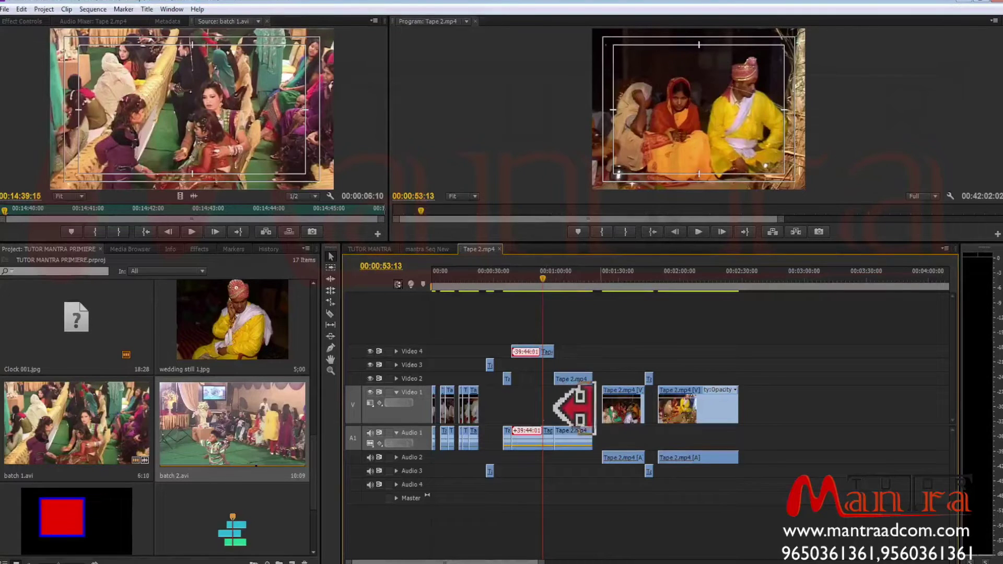
Mark an In point at 00:00:45:03 and an Out point at 00:00:58:22, and target Video 4 instead of Video 1.
{"action": "left_click", "coordinate": [526, 278]}
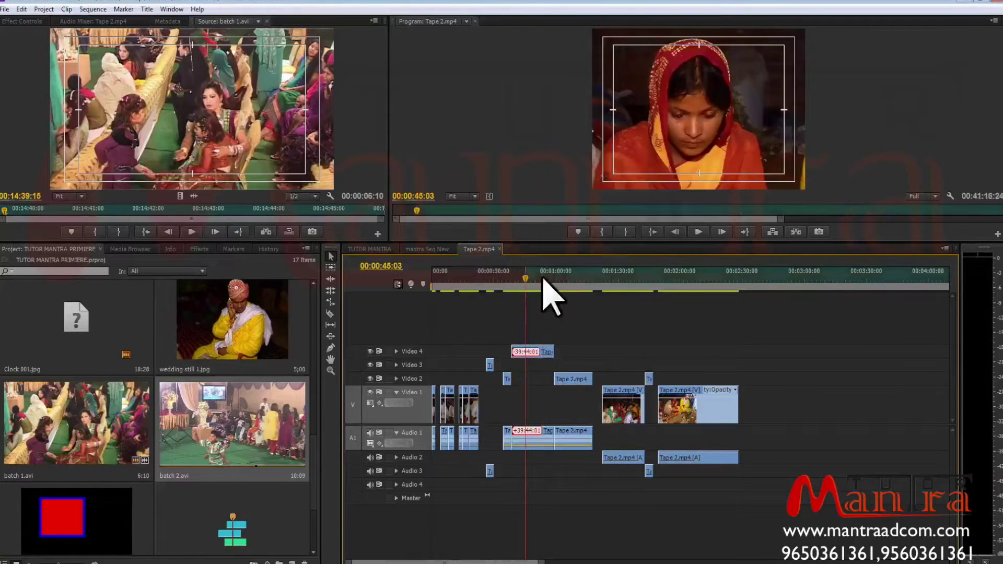
{"action": "left_click_drag", "start_coordinate": [542, 279], "coordinate": [554, 278]}
{"action": "key", "text": "o"}
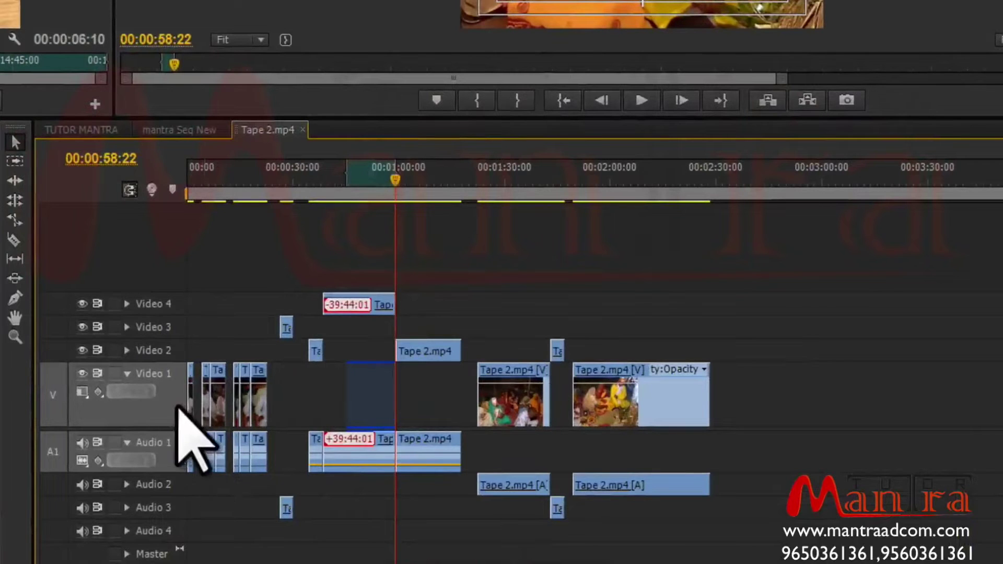
{"action": "left_click", "coordinate": [167, 303]}
{"action": "left_click", "coordinate": [164, 372]}
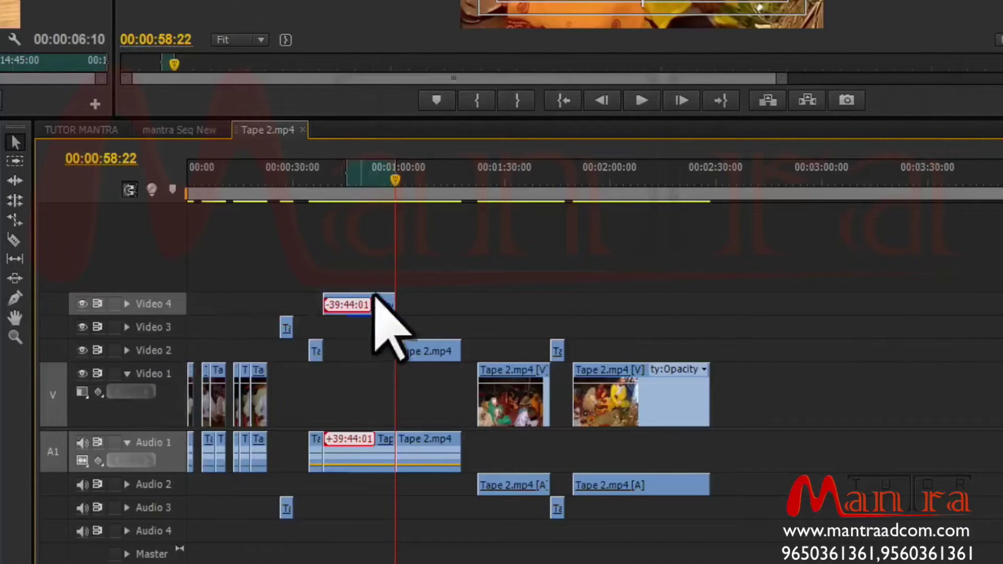
Lift the marked range from Video 4 and Audio 1 twice, undoing each lift.
{"action": "left_click", "coordinate": [772, 99]}
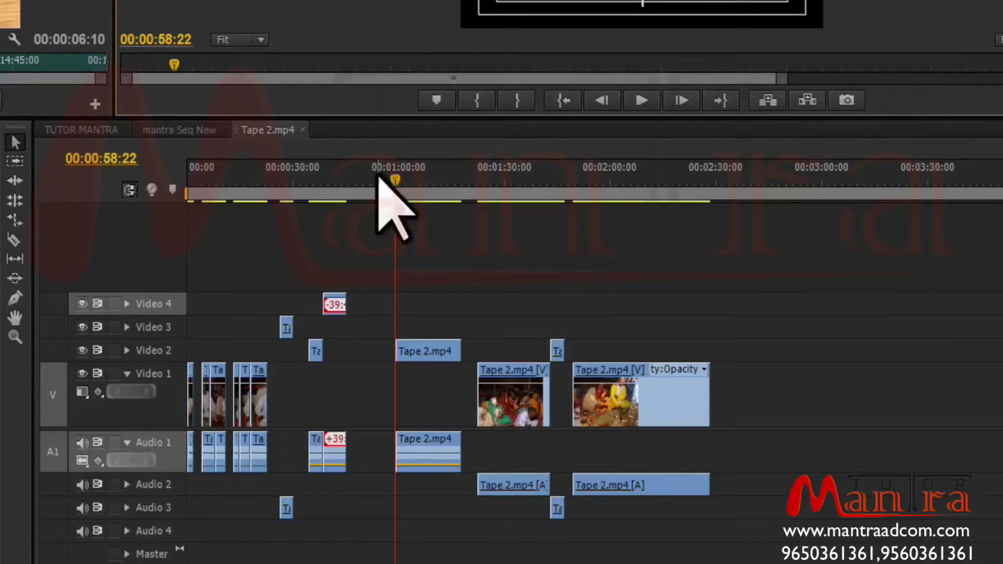
{"action": "left_click_drag", "start_coordinate": [368, 177], "coordinate": [397, 209]}
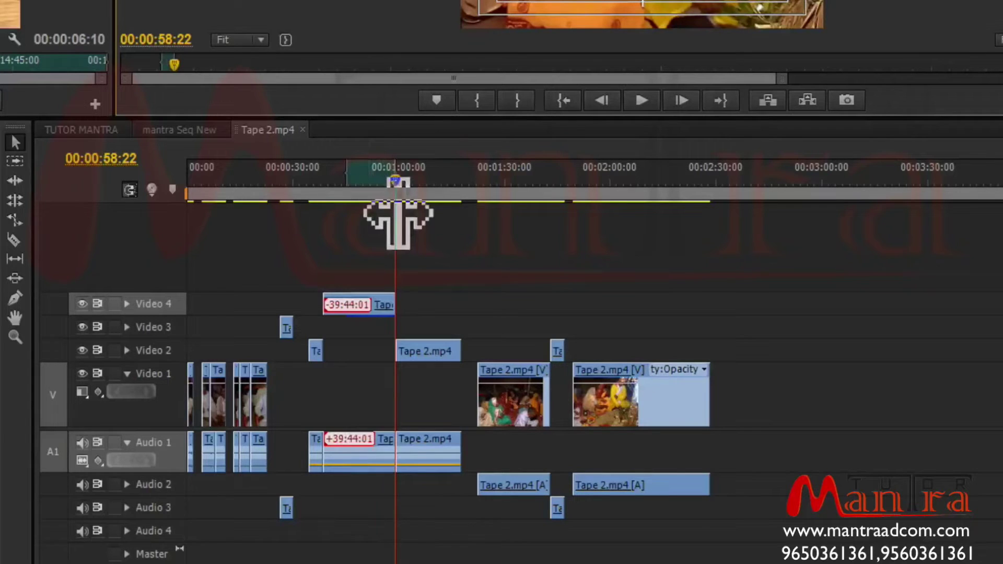
{"action": "left_click_drag", "start_coordinate": [368, 243], "coordinate": [340, 453]}
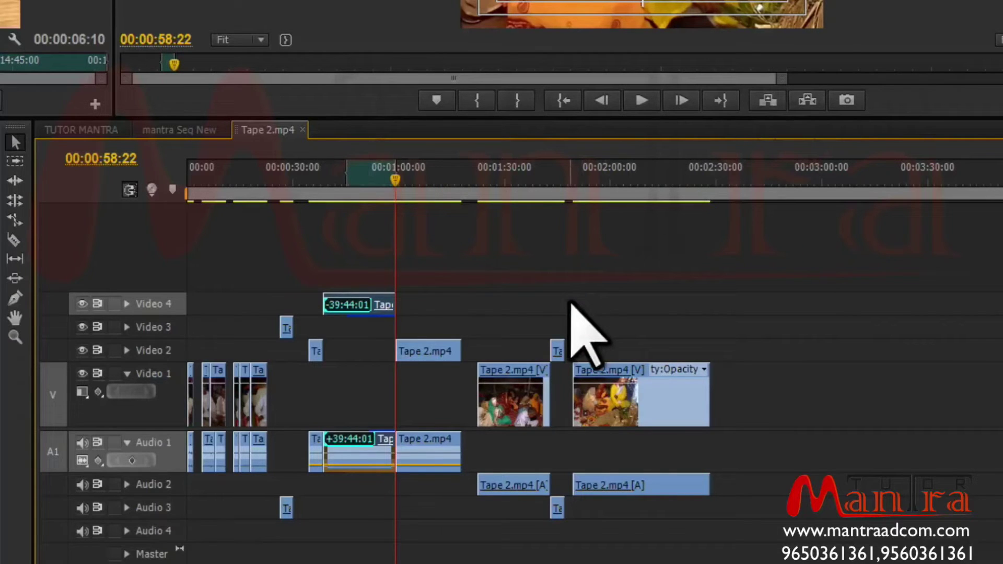
{"action": "key", "text": "semicolon"}
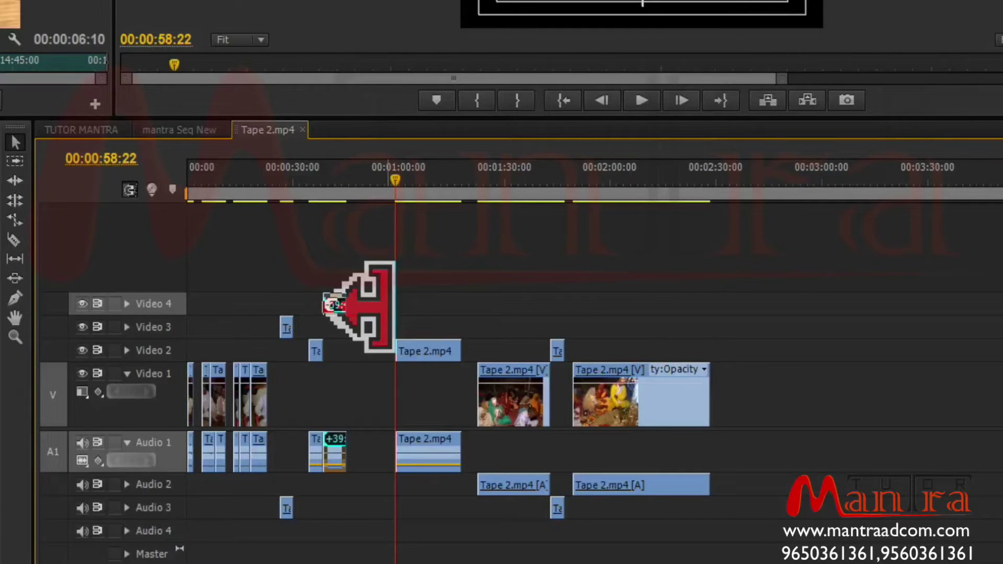
{"action": "left_click_drag", "start_coordinate": [387, 306], "coordinate": [394, 305]}
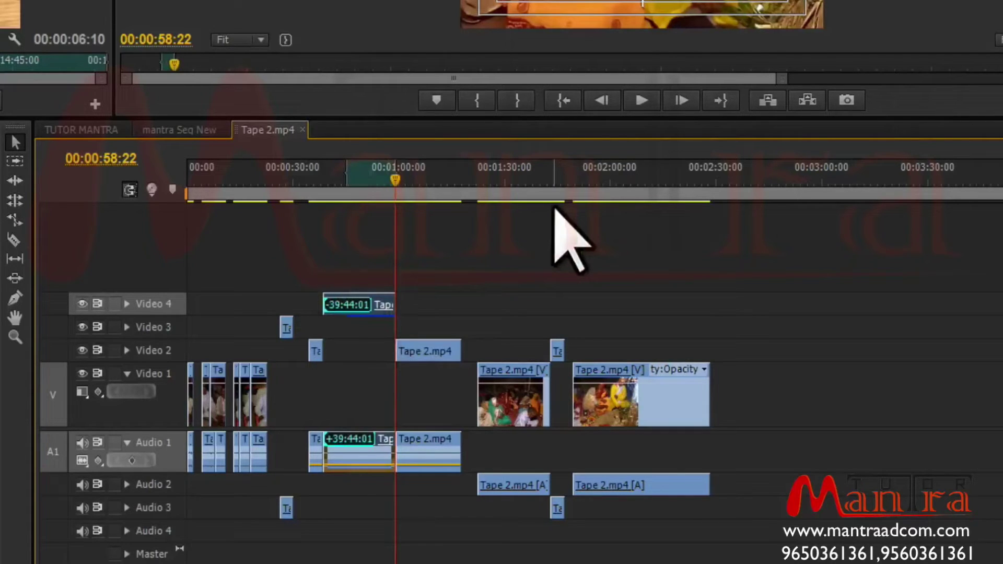
Extract the marked range from Video 4 and Audio 1 so the gap closes, and undo the extraction.
{"action": "left_click", "coordinate": [809, 100]}
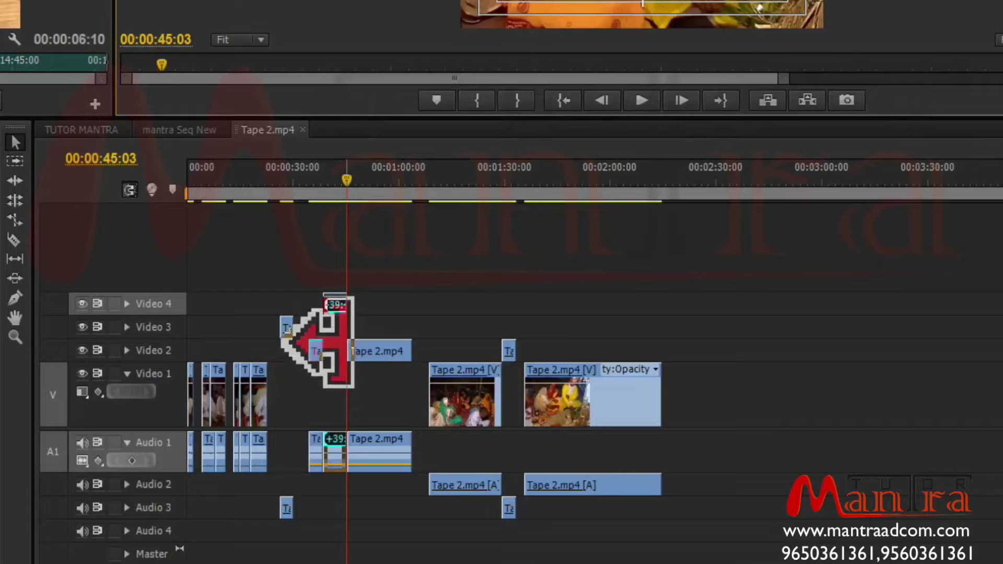
{"action": "left_click_drag", "start_coordinate": [343, 344], "coordinate": [347, 336]}
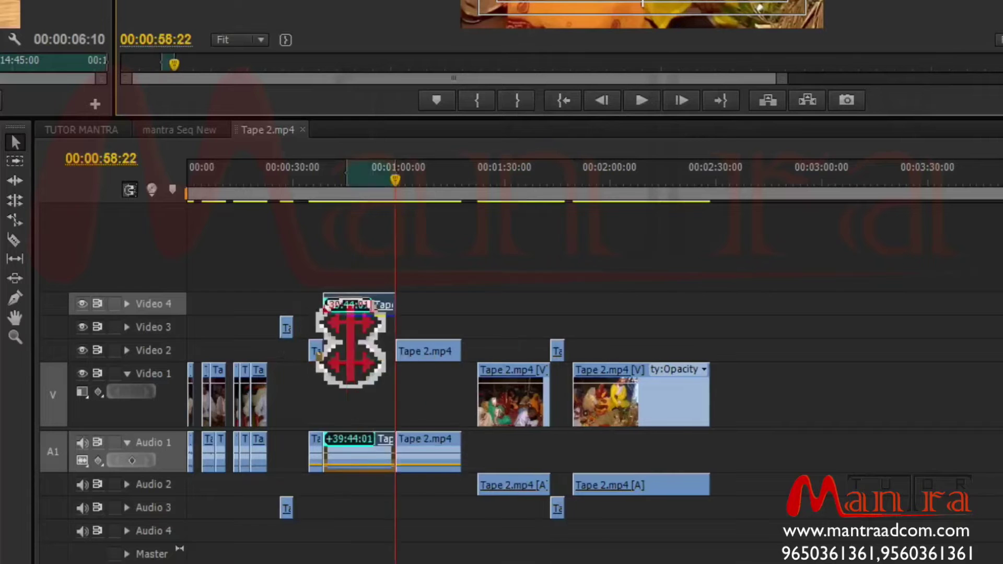
Lift the marked range from Video 4 and Audio 1 and paste it at 00:02:50:06.
{"action": "left_click", "coordinate": [775, 103]}
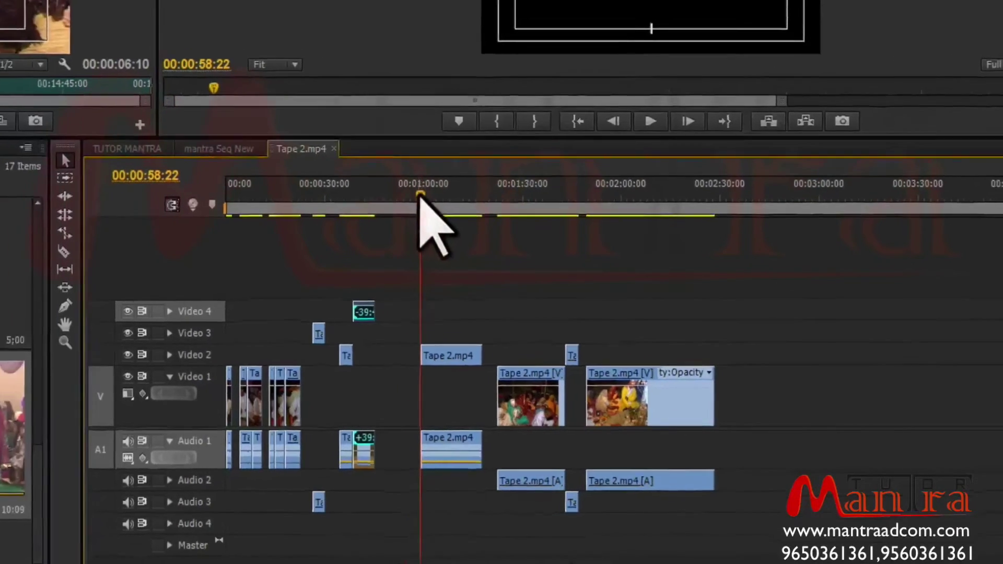
{"action": "left_click_drag", "start_coordinate": [395, 181], "coordinate": [787, 199]}
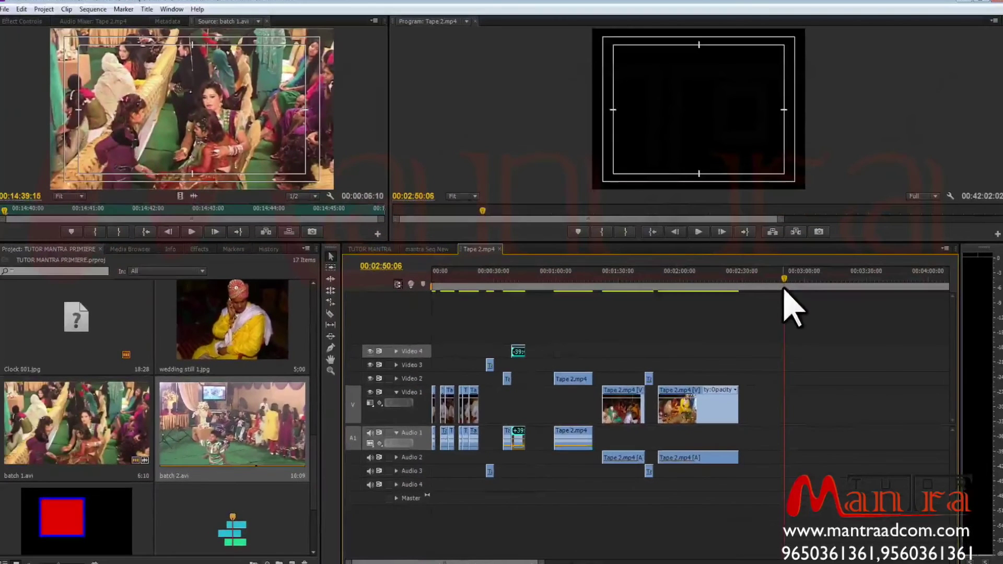
{"action": "left_click", "coordinate": [12, 4]}
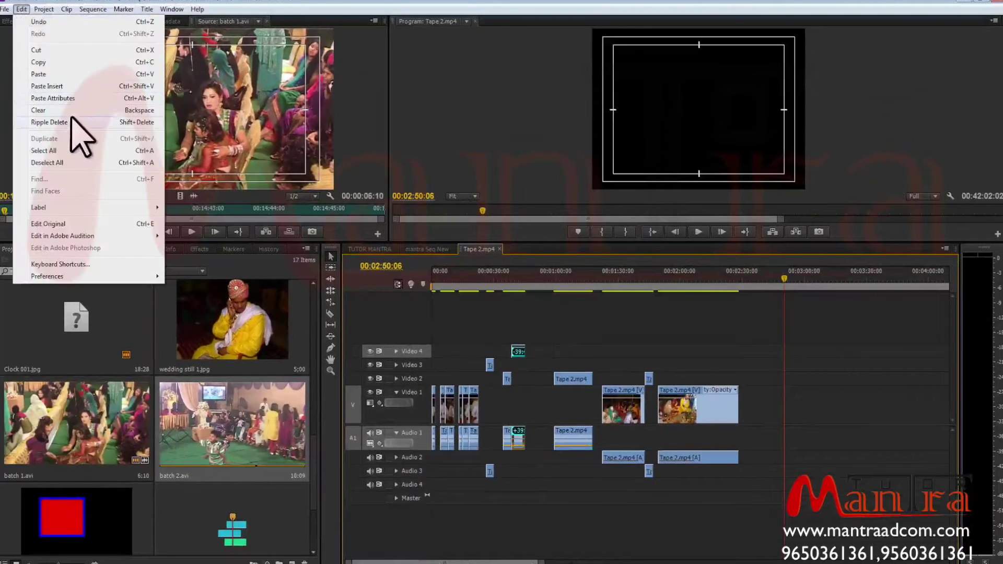
{"action": "left_click", "coordinate": [93, 76]}
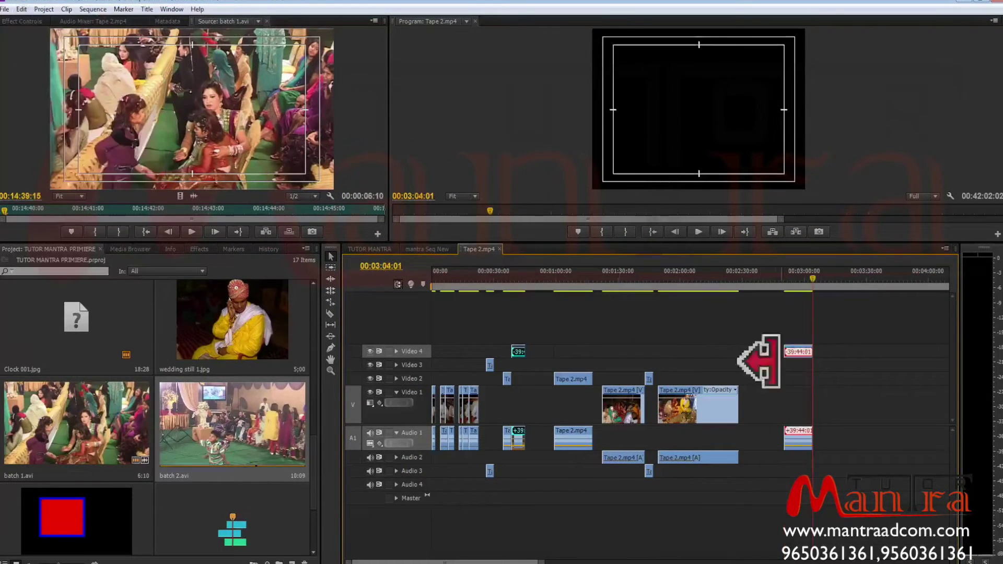
Paste the lifted section again at 00:03:04:01, and delete both pasted copies.
{"action": "left_click", "coordinate": [21, 9]}
{"action": "left_click", "coordinate": [59, 86]}
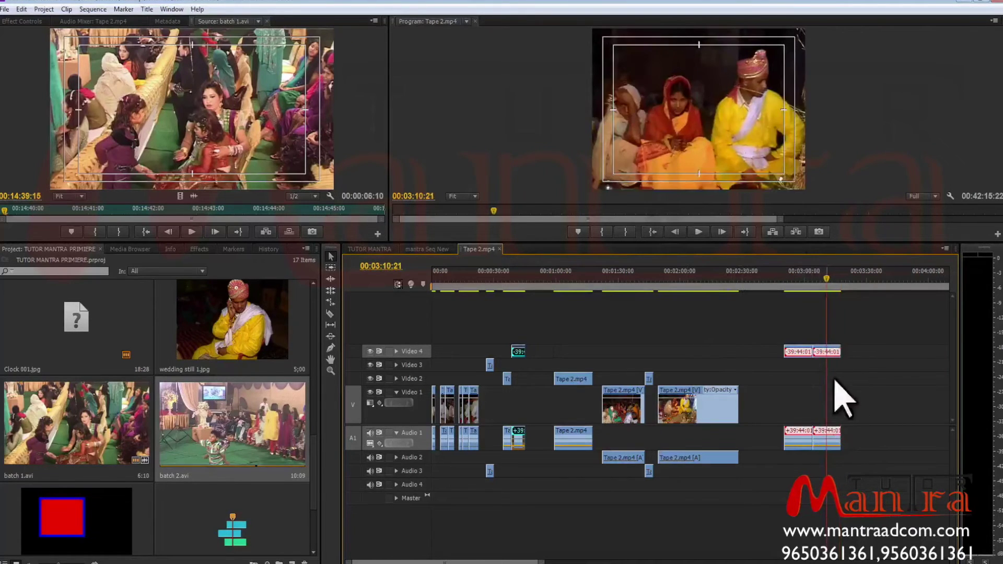
{"action": "left_click_drag", "start_coordinate": [851, 337], "coordinate": [789, 451]}
{"action": "key", "text": "Delete"}
Undo the deletion, both pastes and the lift.
{"action": "key", "text": "ctrl+z"}
{"action": "key", "text": "ctrl+z"}
{"action": "key", "text": "ctrl+z"}
{"action": "key", "text": "ctrl+z"}
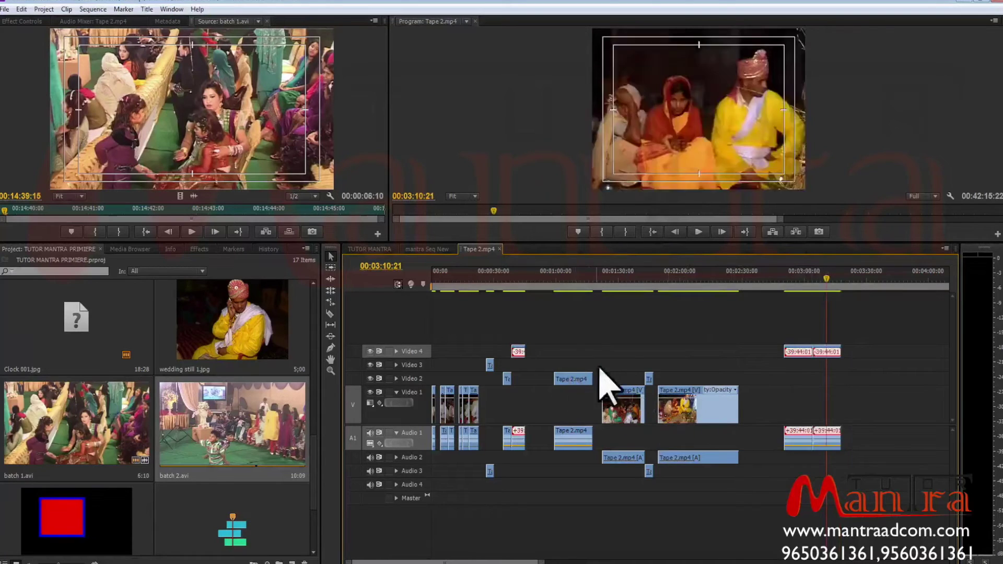
Mark the range from the start of the Video 4 clip to 00:01:17:19 and lift it with Video 2 also targeted.
{"action": "left_click_drag", "start_coordinate": [514, 276], "coordinate": [521, 283]}
{"action": "left_click_drag", "start_coordinate": [588, 281], "coordinate": [593, 278]}
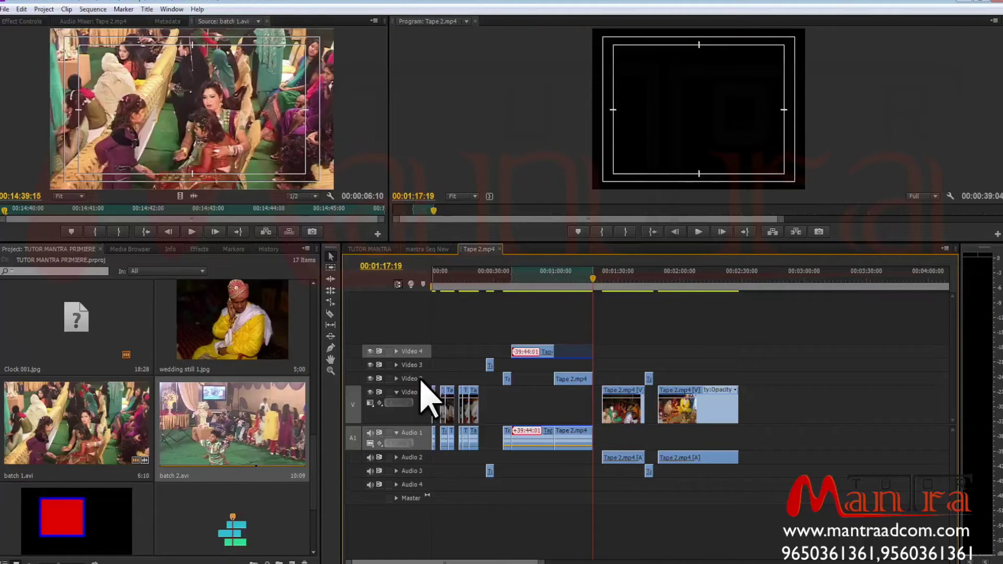
{"action": "left_click", "coordinate": [421, 381]}
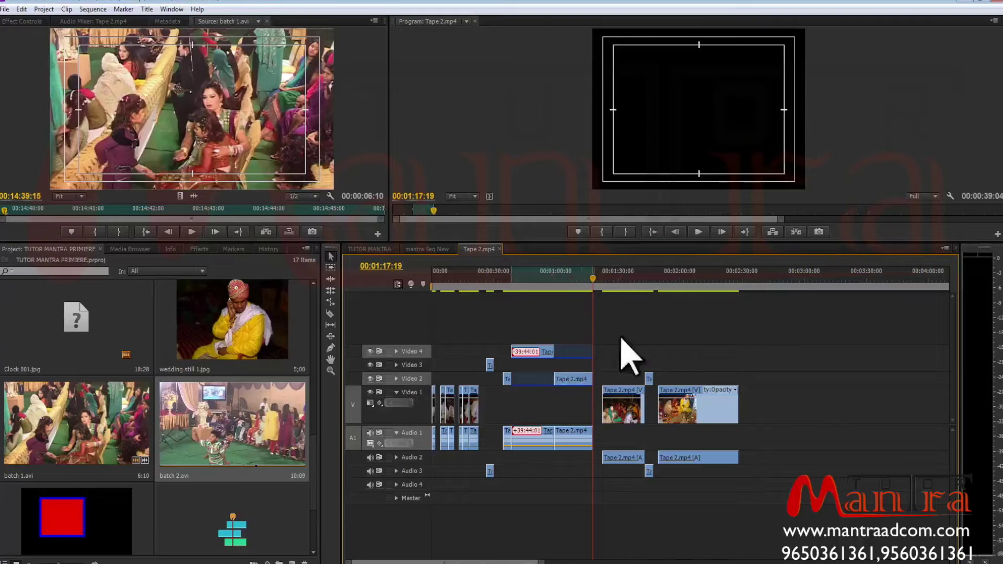
{"action": "left_click", "coordinate": [773, 233]}
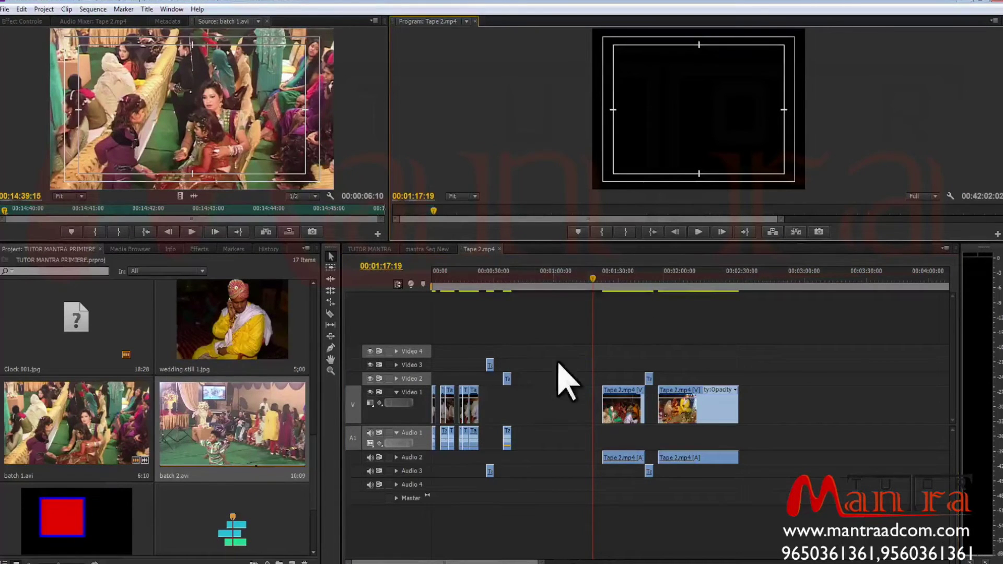
Paste the lifted section at 00:01:47:20, and undo the paste.
{"action": "left_click", "coordinate": [782, 279]}
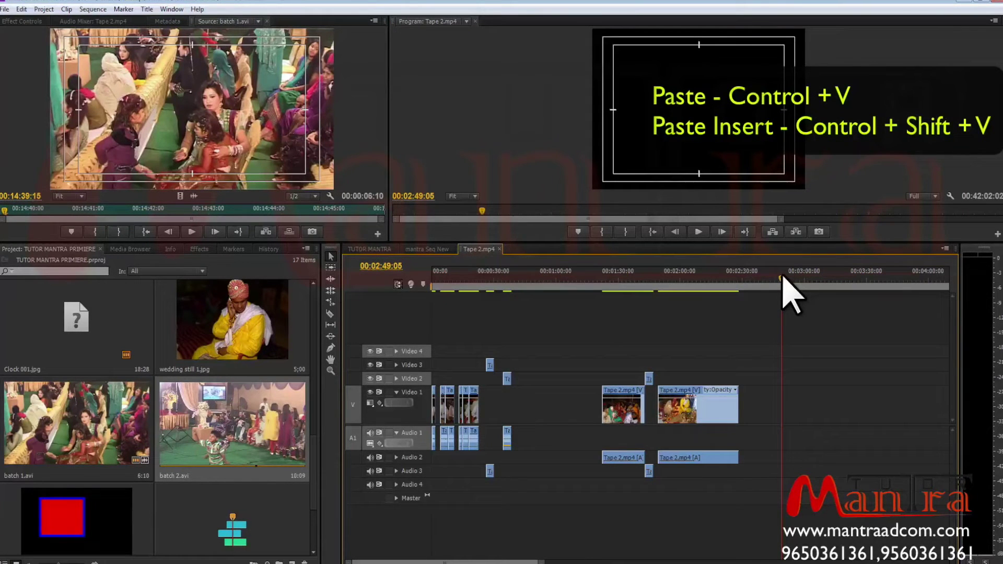
{"action": "left_click", "coordinate": [655, 278]}
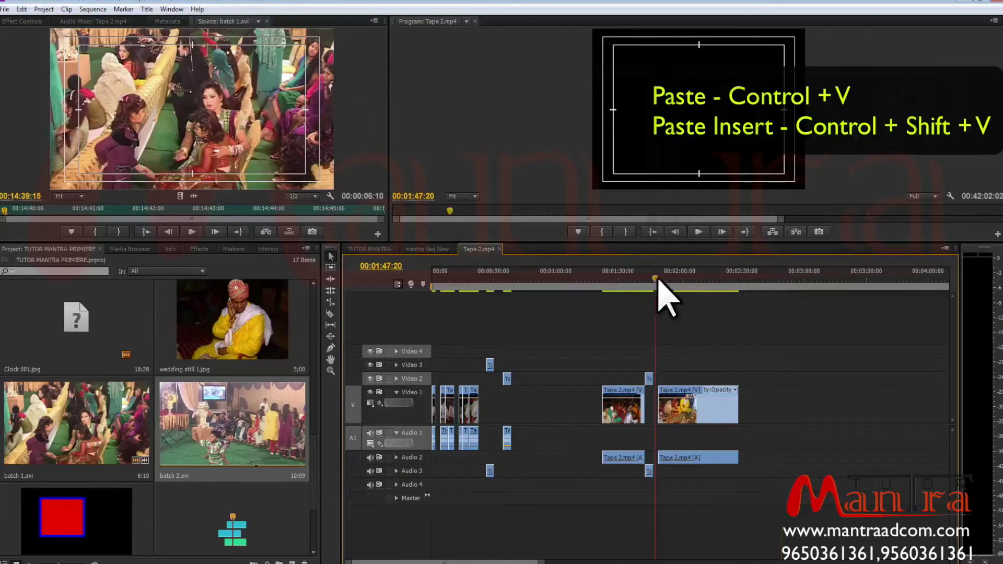
{"action": "key", "text": "ctrl+v"}
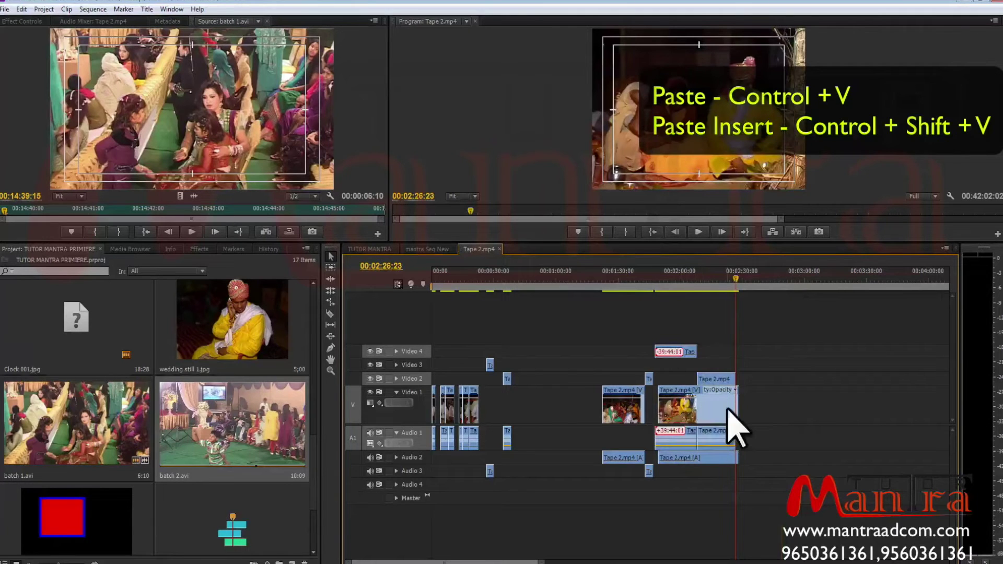
{"action": "key", "text": "ctrl+z"}
Paste Insert the lifted section at 00:01:47:20 so the following clips shift along, and undo the insert.
{"action": "left_click", "coordinate": [655, 282]}
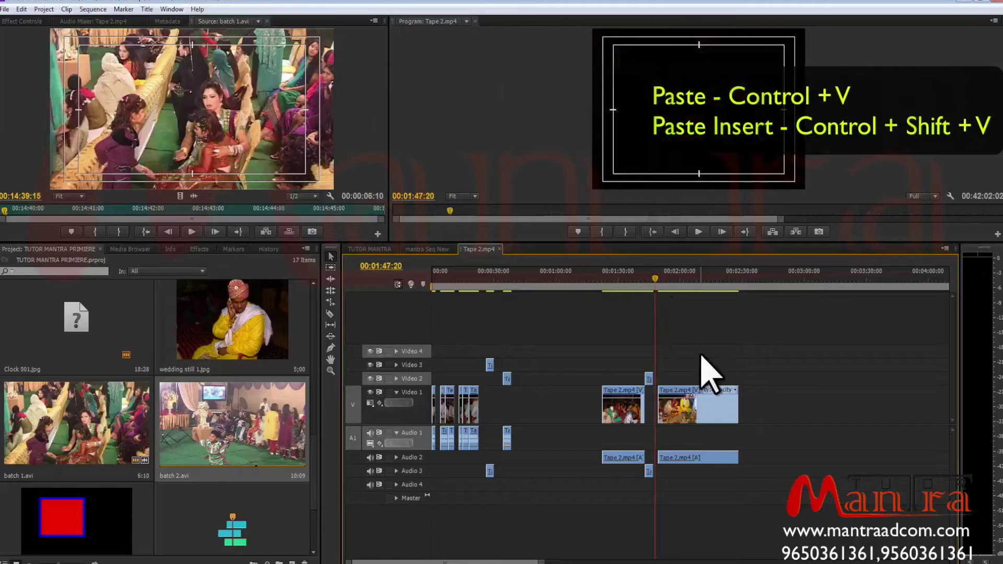
{"action": "key", "text": "ctrl+shift+v"}
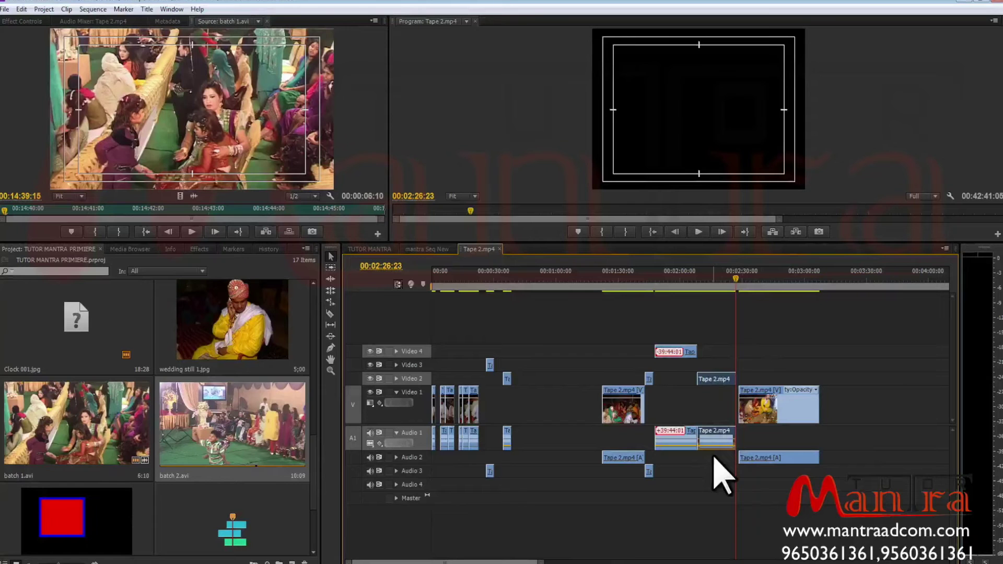
{"action": "key", "text": "ctrl+z"}
{"action": "key", "text": "ctrl+z"}
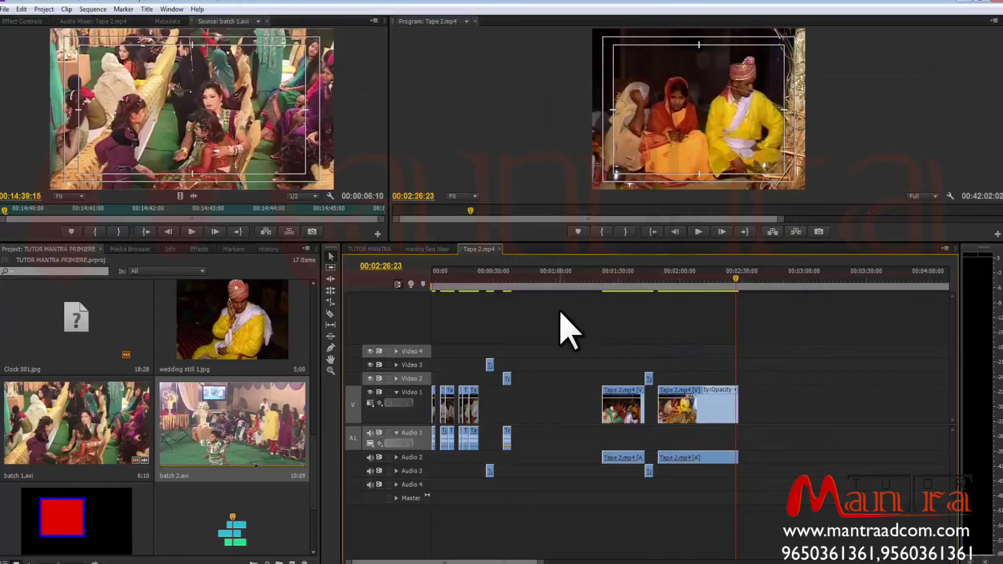
Select all Video 1 clips after the large gap with the Track Select tool, delete them, and undo the deletion.
{"action": "left_click_drag", "start_coordinate": [531, 284], "coordinate": [518, 285]}
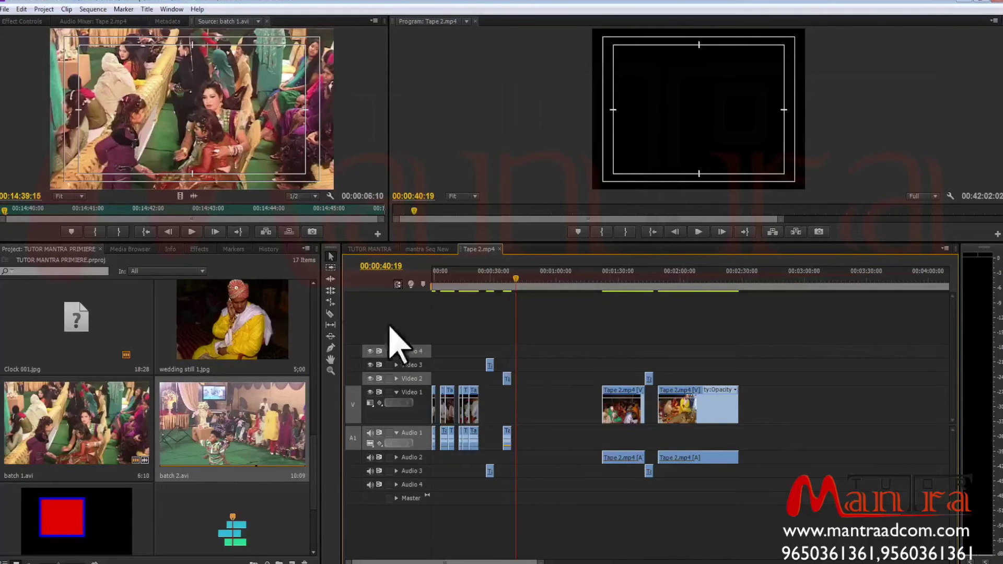
{"action": "left_click", "coordinate": [330, 268]}
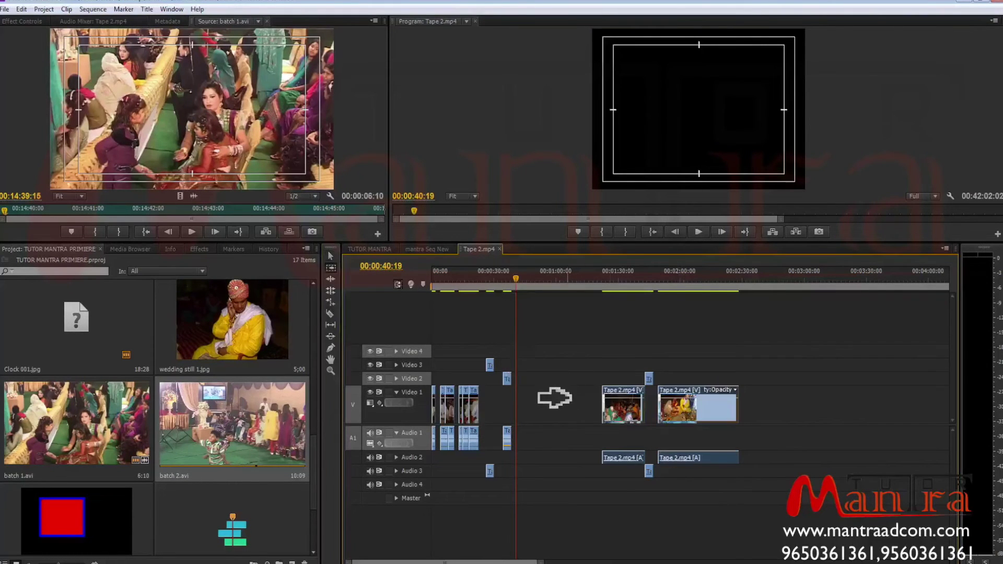
{"action": "left_click", "coordinate": [724, 201]}
{"action": "left_click", "coordinate": [529, 377]}
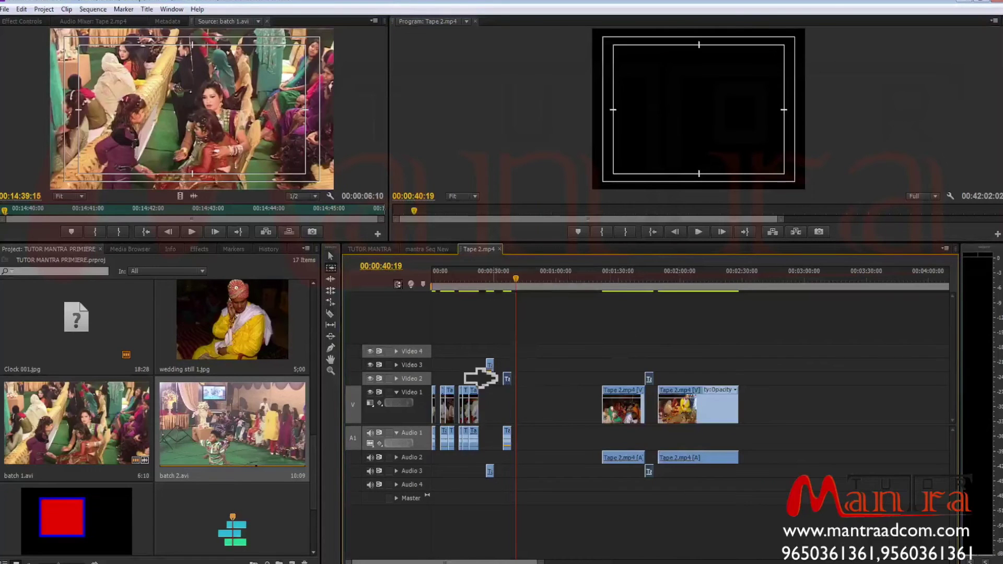
{"action": "left_click", "coordinate": [562, 414]}
{"action": "key", "text": "Delete"}
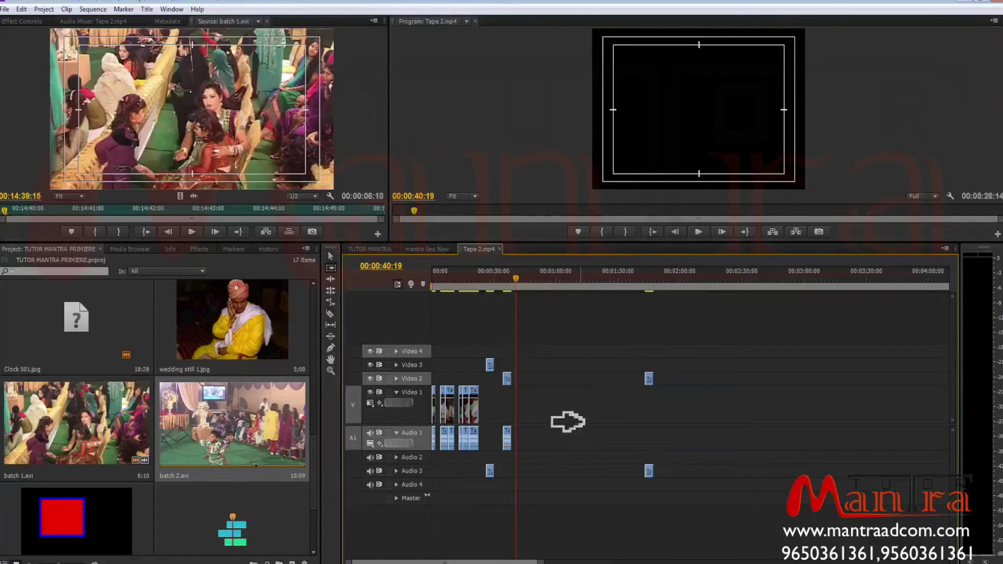
{"action": "key", "text": "ctrl+z"}
Delete only the first Video 1 clip after the large gap with its linked audio, and undo the deletion.
{"action": "key", "text": "v"}
{"action": "key", "text": "ctrl+z"}
{"action": "left_click", "coordinate": [627, 410]}
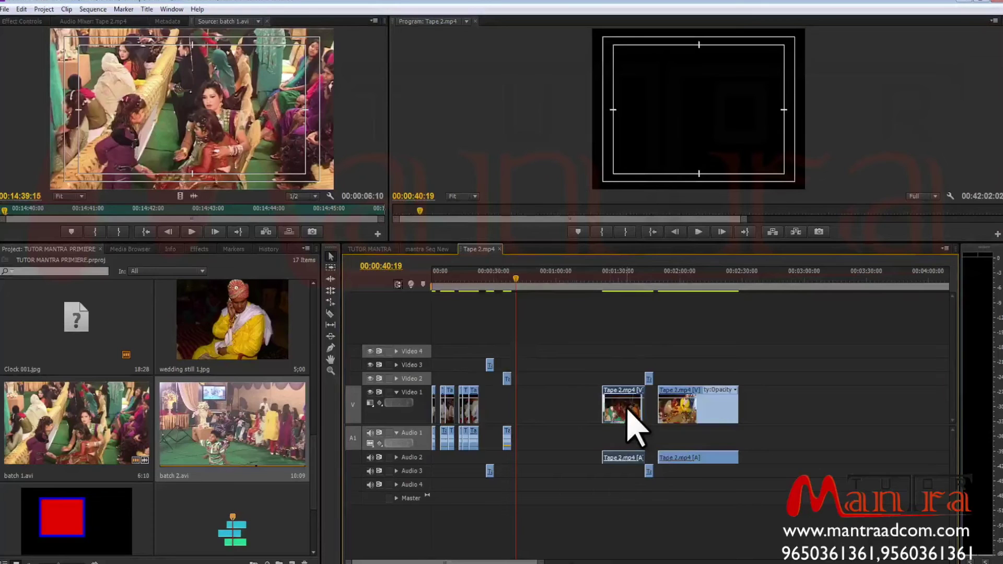
{"action": "key", "text": "Delete"}
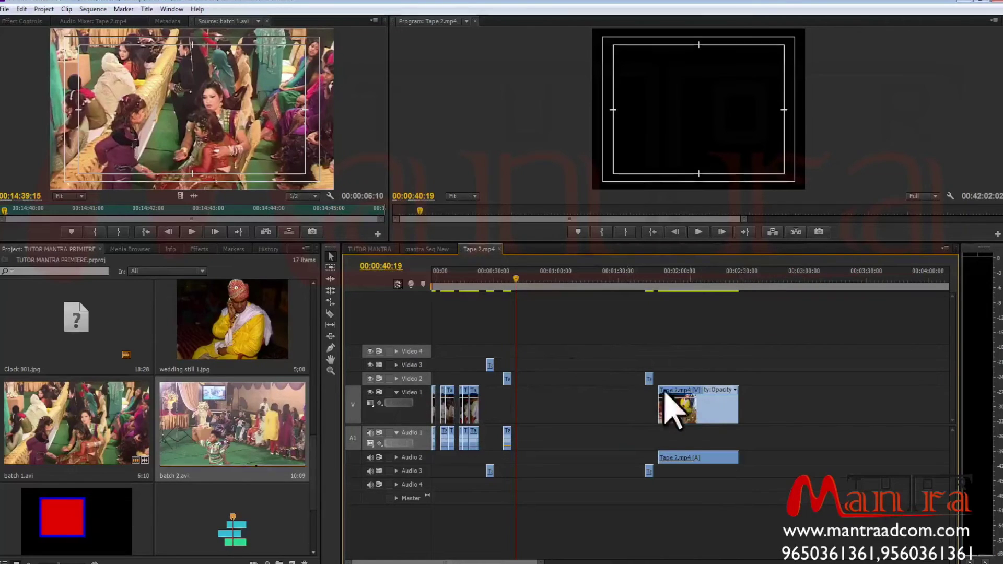
{"action": "key", "text": "ctrl+z"}
Select every clip after the large gap on all tracks, delete them together, and undo the deletion.
{"action": "left_click_drag", "start_coordinate": [558, 336], "coordinate": [741, 482]}
{"action": "key", "text": "Delete"}
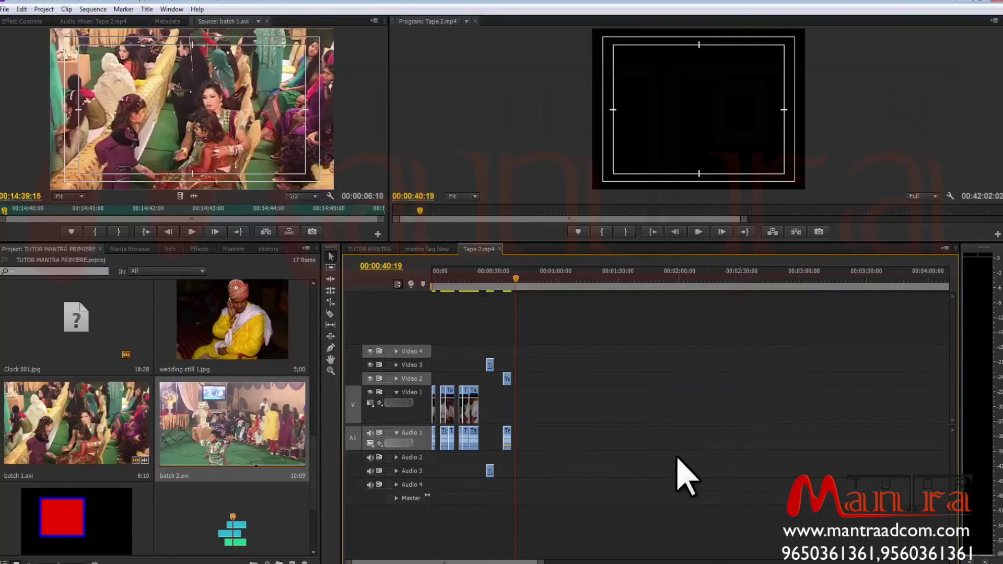
{"action": "key", "text": "ctrl+z"}
Use the Track Select tool again to delete the Video 1 clips following the gap, and undo it.
{"action": "key", "text": "t"}
{"action": "left_click", "coordinate": [557, 403]}
{"action": "key", "text": "a"}
{"action": "left_click", "coordinate": [594, 414]}
{"action": "key", "text": "Delete"}
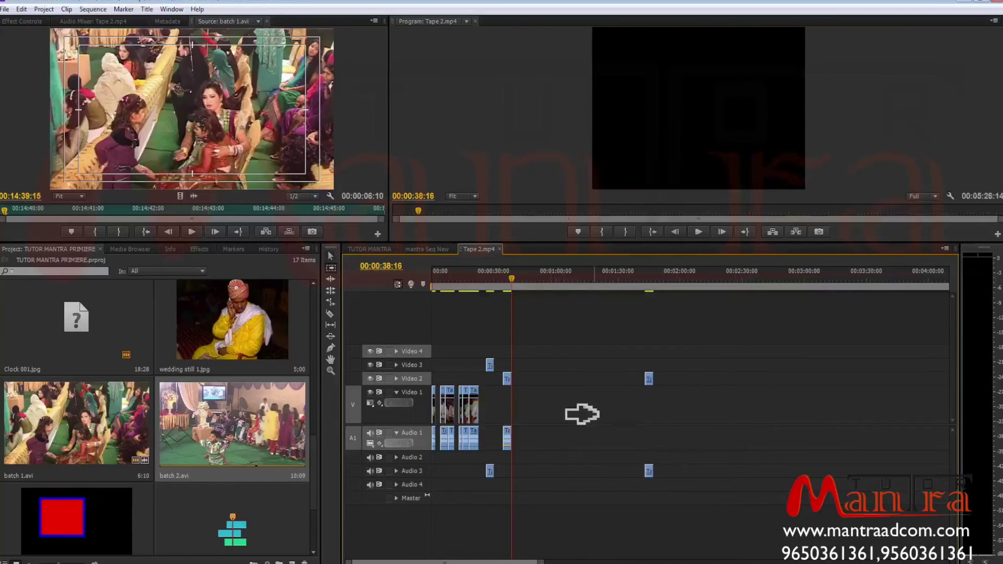
{"action": "key", "text": "ctrl+z"}
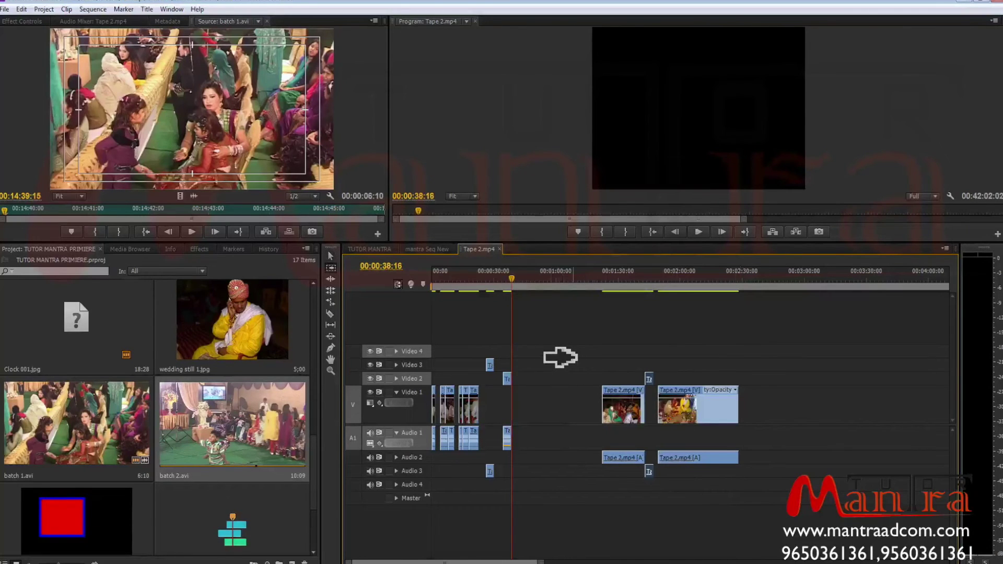
Try deleting and ripple deleting the group of clips before 00:00:38:16 on all tracks, undoing the deletion.
{"action": "key", "text": "v"}
{"action": "left_click_drag", "start_coordinate": [550, 342], "coordinate": [436, 486]}
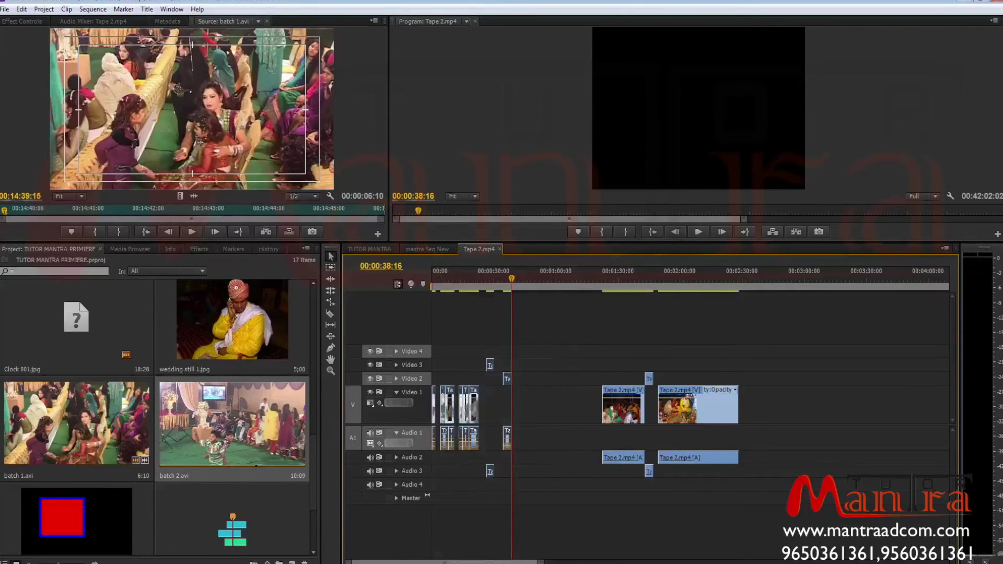
{"action": "key", "text": "Delete"}
{"action": "key", "text": "ctrl+z"}
{"action": "key", "text": "shift+Delete"}
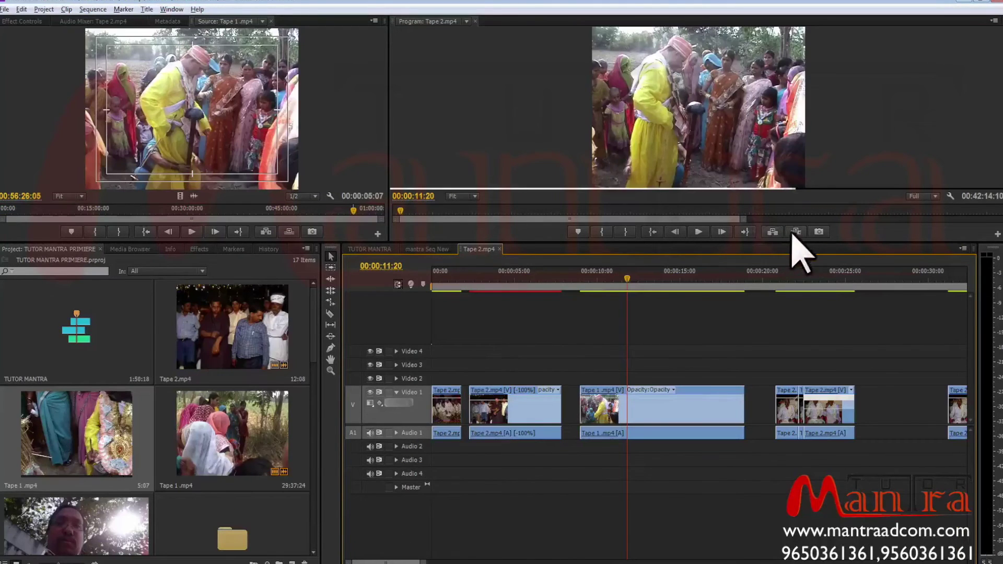
Mark an In point at 00:00:13:05 and an Out point at 00:00:16:24 within the Tape 1.mp4 clip.
{"action": "left_click", "coordinate": [783, 219]}
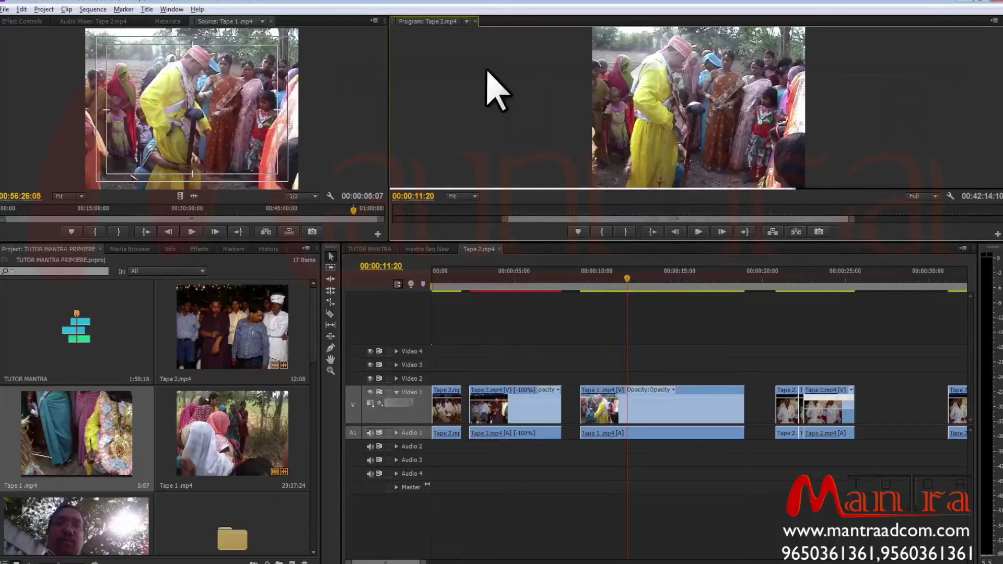
{"action": "left_click", "coordinate": [90, 9]}
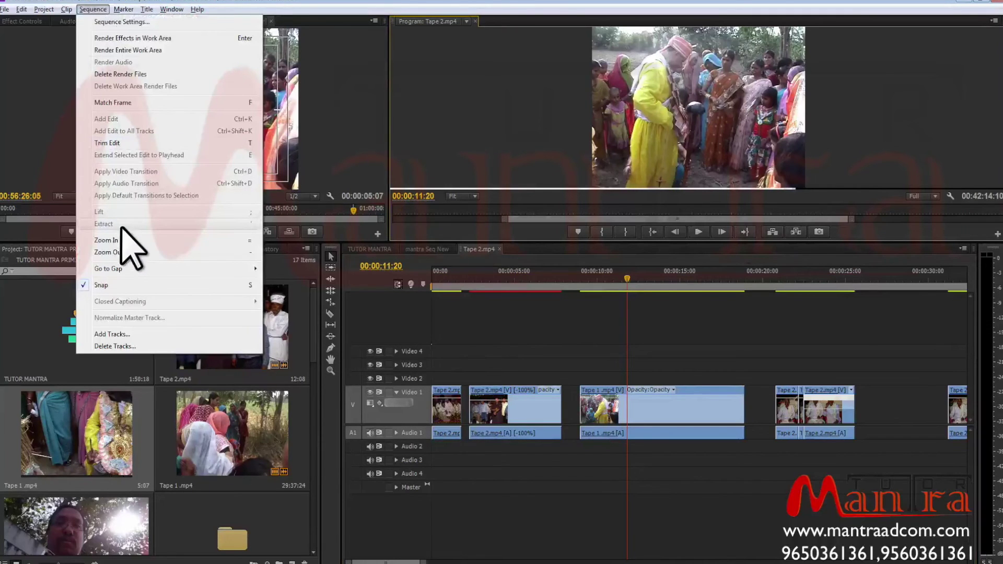
{"action": "left_click", "coordinate": [651, 280]}
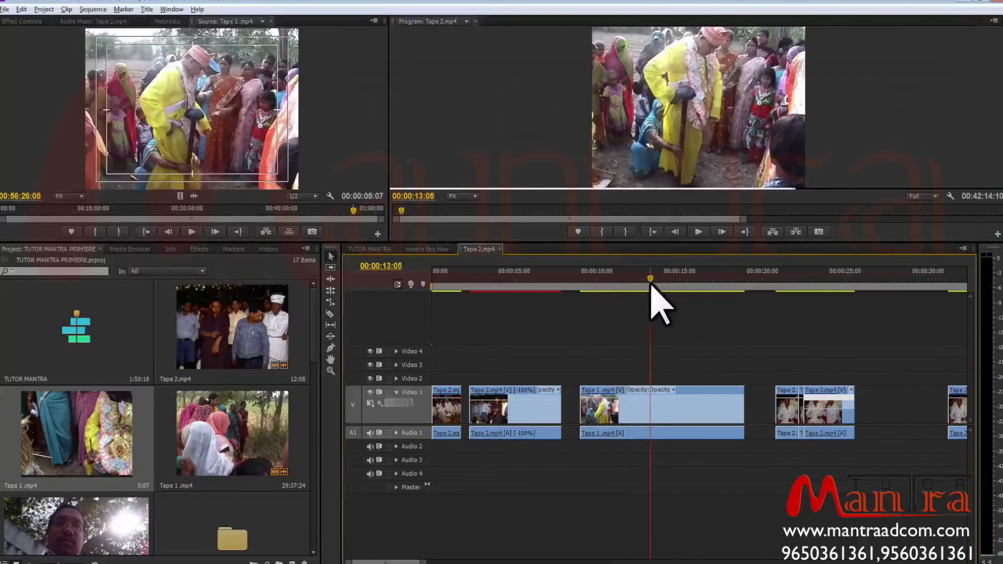
{"action": "left_click_drag", "start_coordinate": [652, 283], "coordinate": [711, 281]}
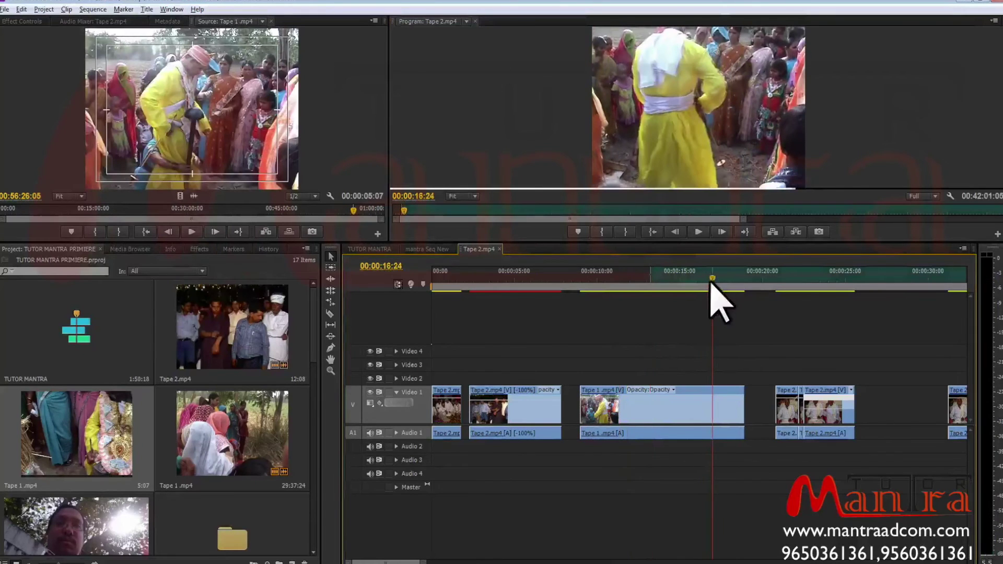
Lift the marked range from the Tape 1.mp4 clip, and undo the lift.
{"action": "key", "text": "alt+s"}
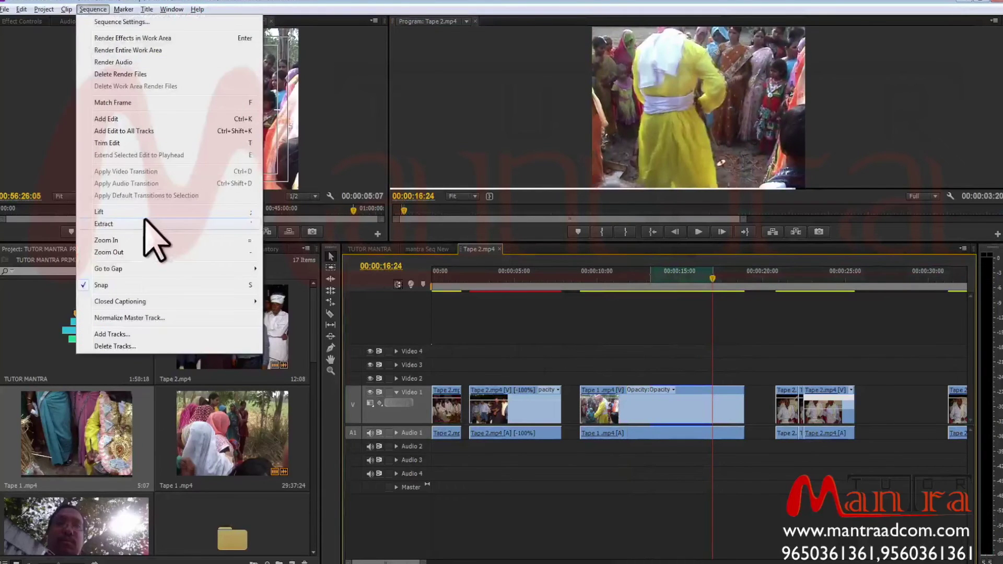
{"action": "left_click", "coordinate": [146, 213]}
{"action": "key", "text": "ctrl+z"}
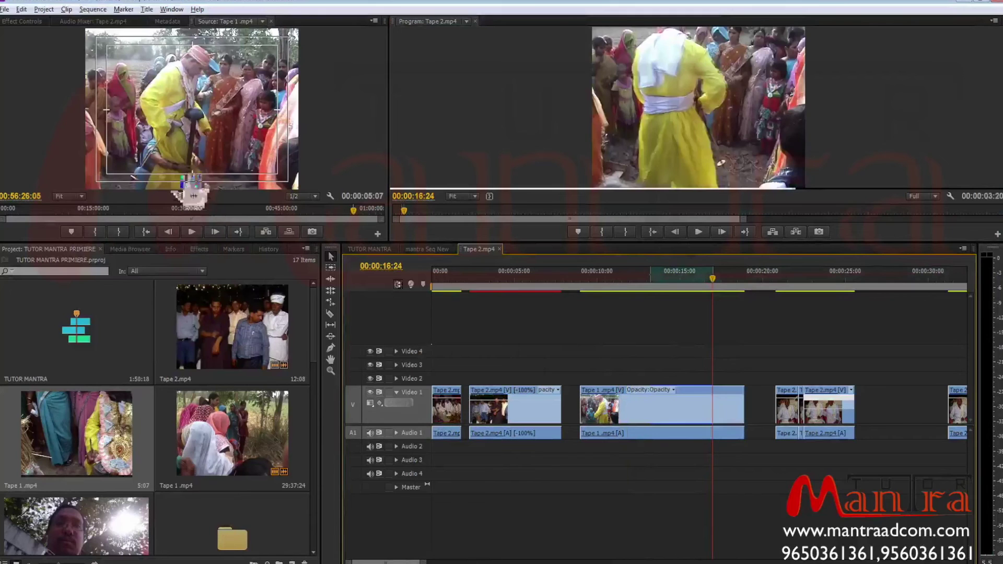
Extract the marked range from the Tape 1.mp4 clip so the gap closes.
{"action": "key", "text": "alt+s"}
{"action": "left_click", "coordinate": [131, 223]}
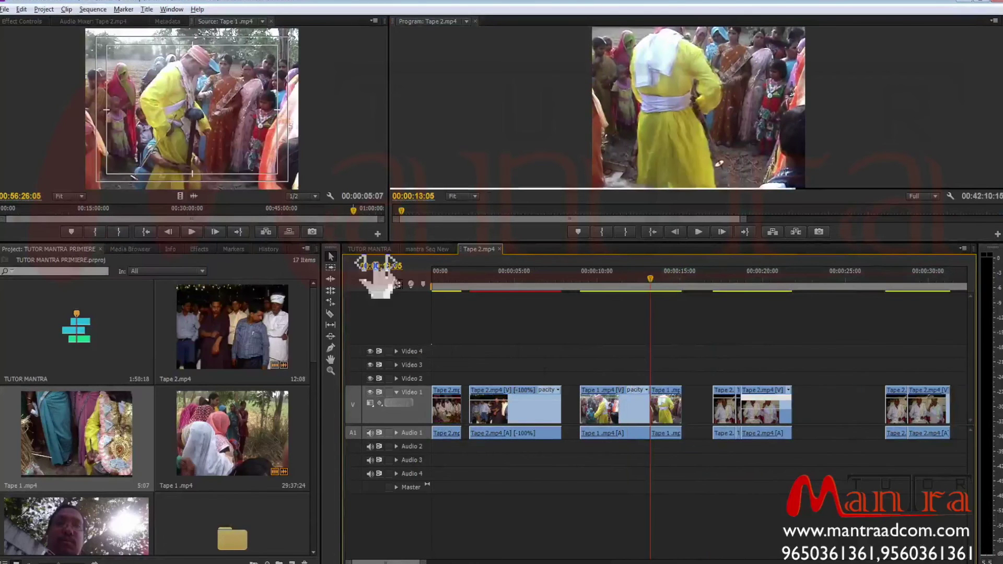
{"action": "left_click_drag", "start_coordinate": [378, 266], "coordinate": [548, 336]}
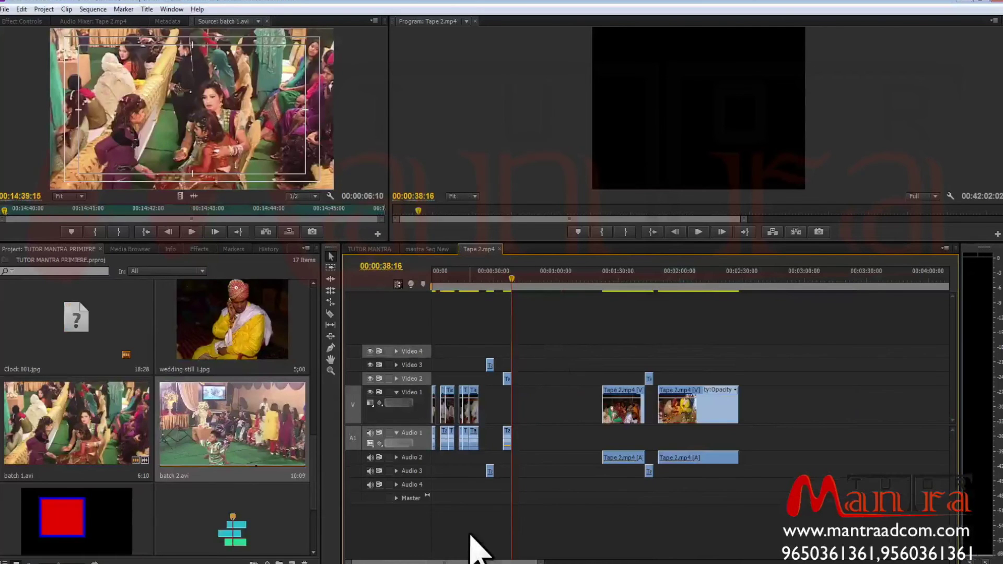
Delete only the Audio 1 part of the linked clip near 00:00:20:00, and undo the deletion.
{"action": "key", "text": "equal"}
{"action": "key", "text": "equal"}
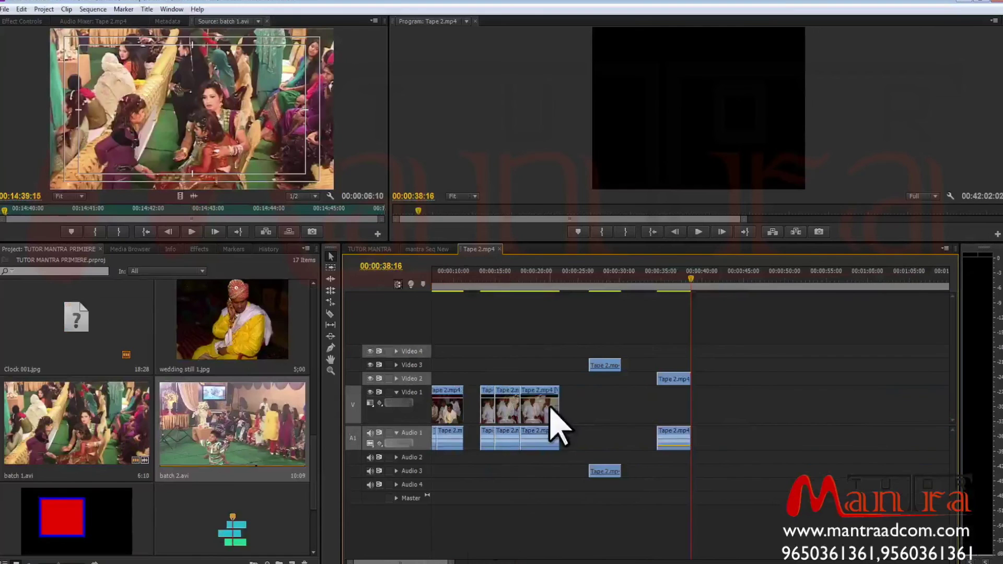
{"action": "left_click", "coordinate": [575, 439]}
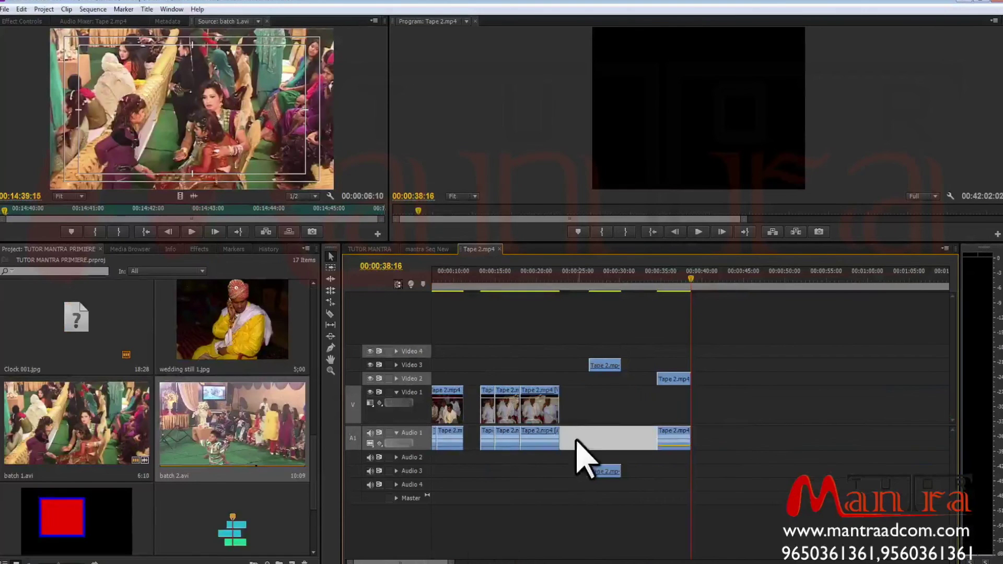
{"action": "left_click", "coordinate": [544, 433]}
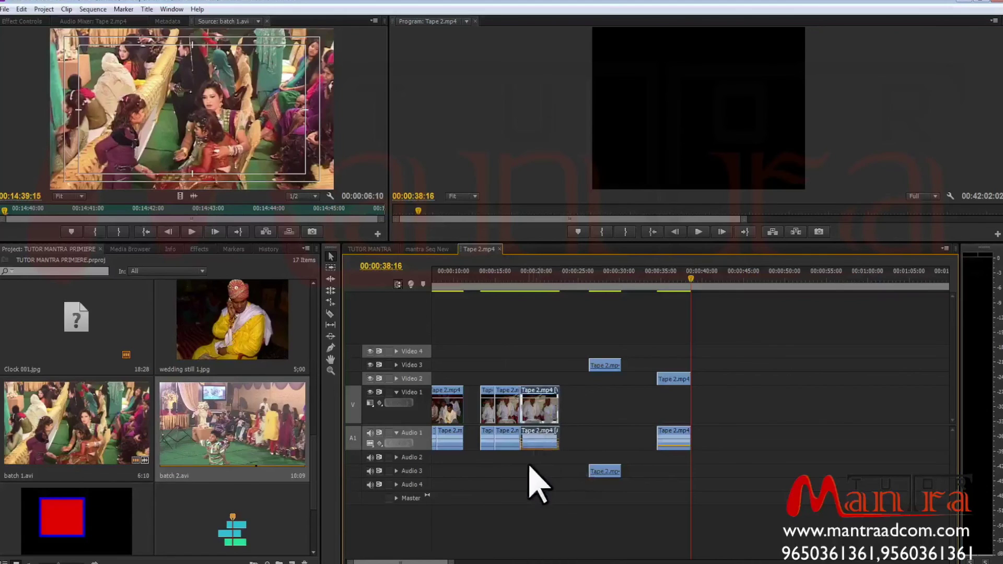
{"action": "left_click", "coordinate": [529, 460]}
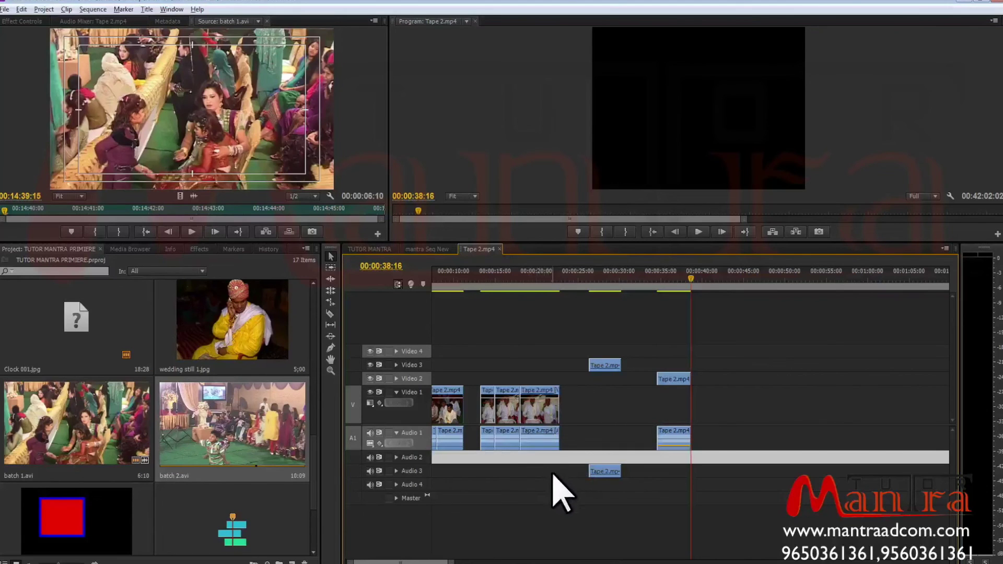
{"action": "left_click", "coordinate": [538, 441]}
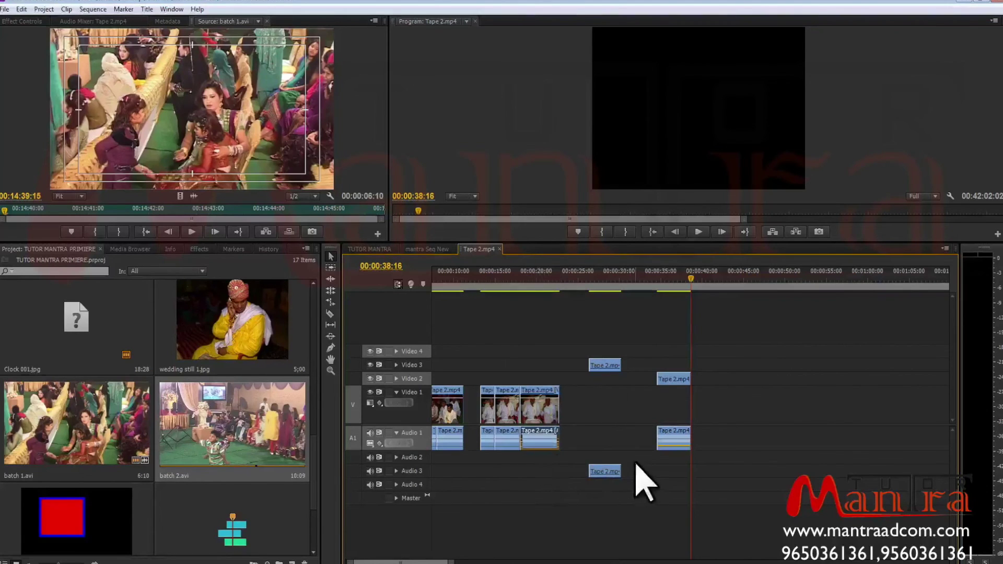
{"action": "key", "text": "Delete"}
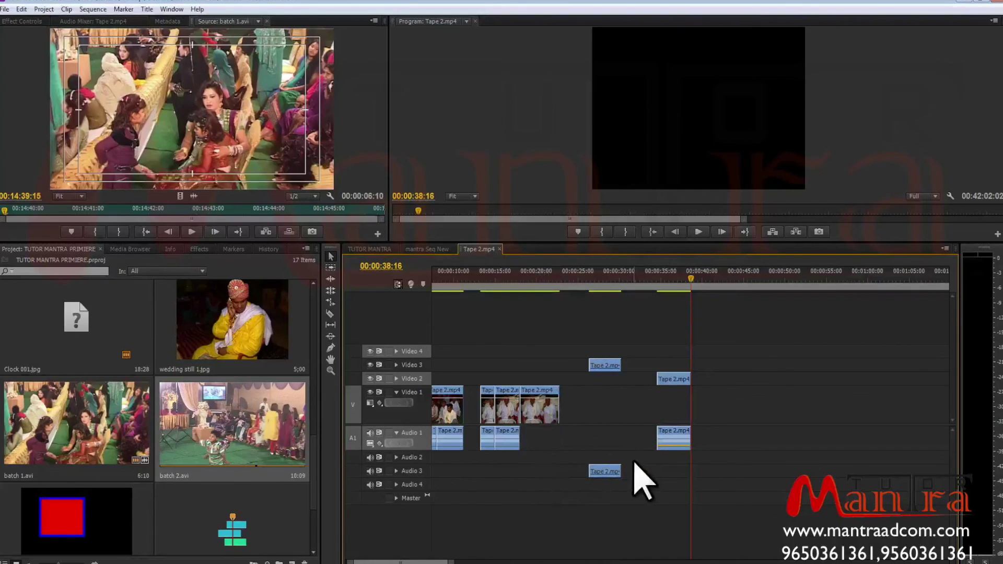
{"action": "key", "text": "ctrl+z"}
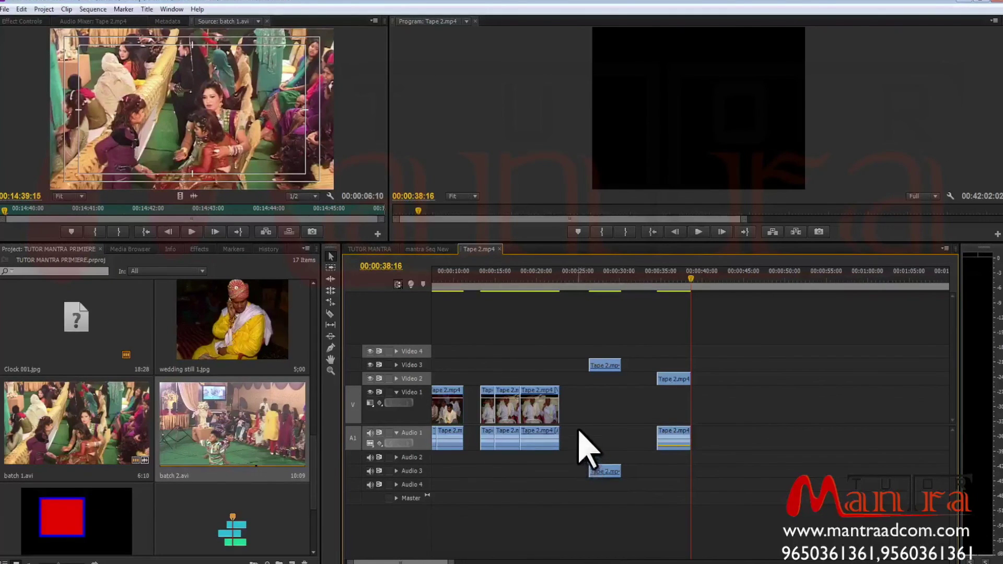